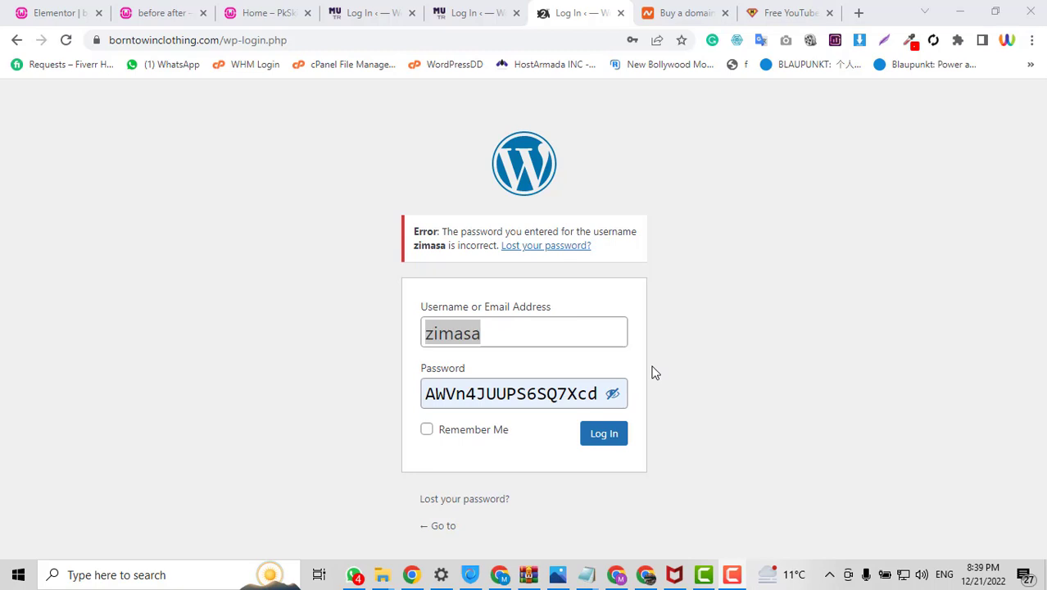
Step: Hide the password and try to log in to the WordPress site with the credentials already filled in
{"action": "left_click", "coordinate": [549, 336]}
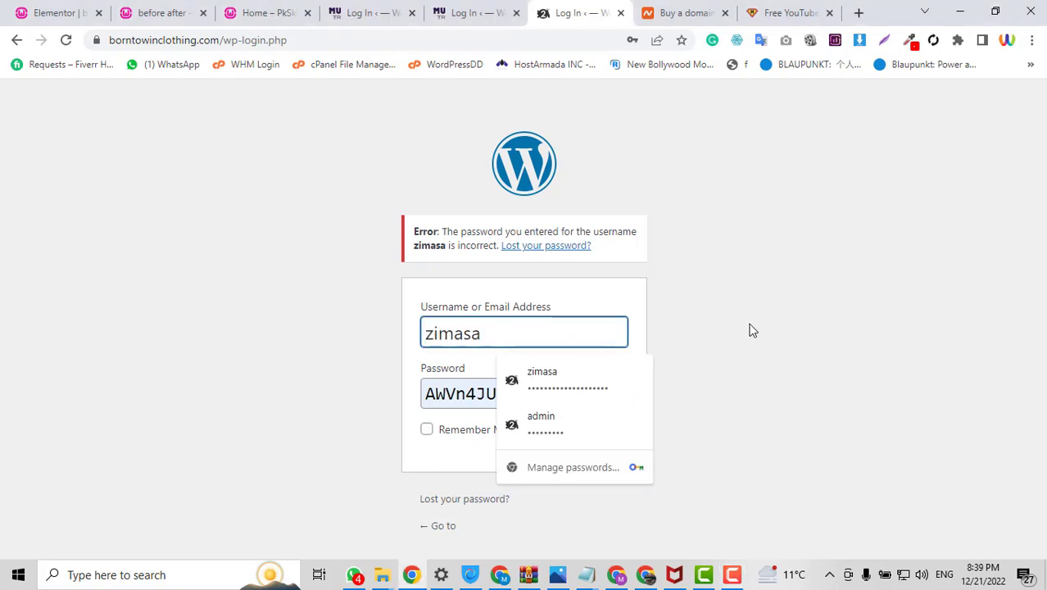
{"action": "left_click", "coordinate": [525, 334]}
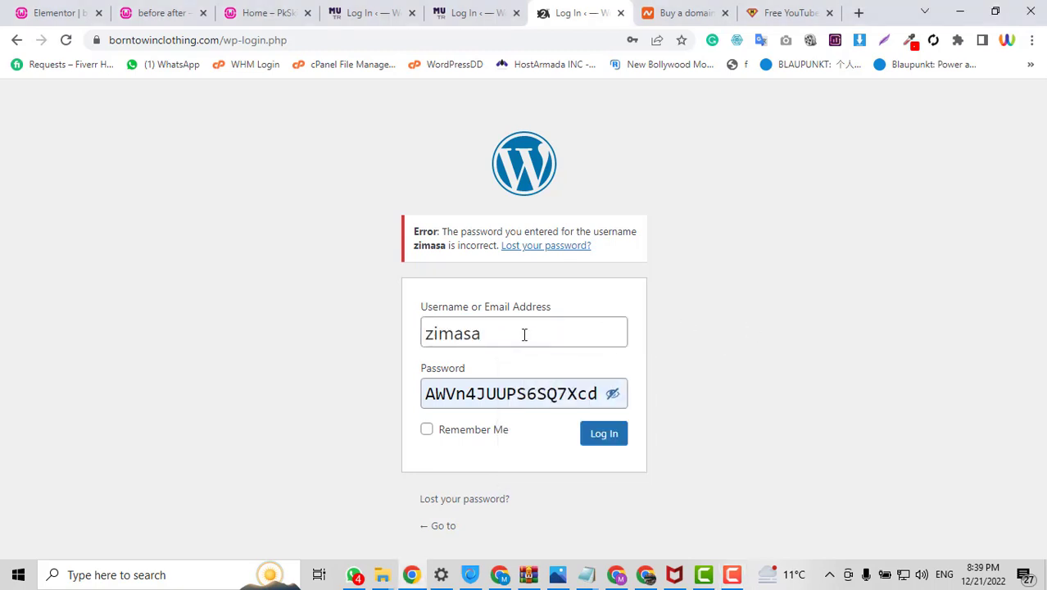
{"action": "left_click", "coordinate": [616, 396]}
{"action": "left_click", "coordinate": [512, 385]}
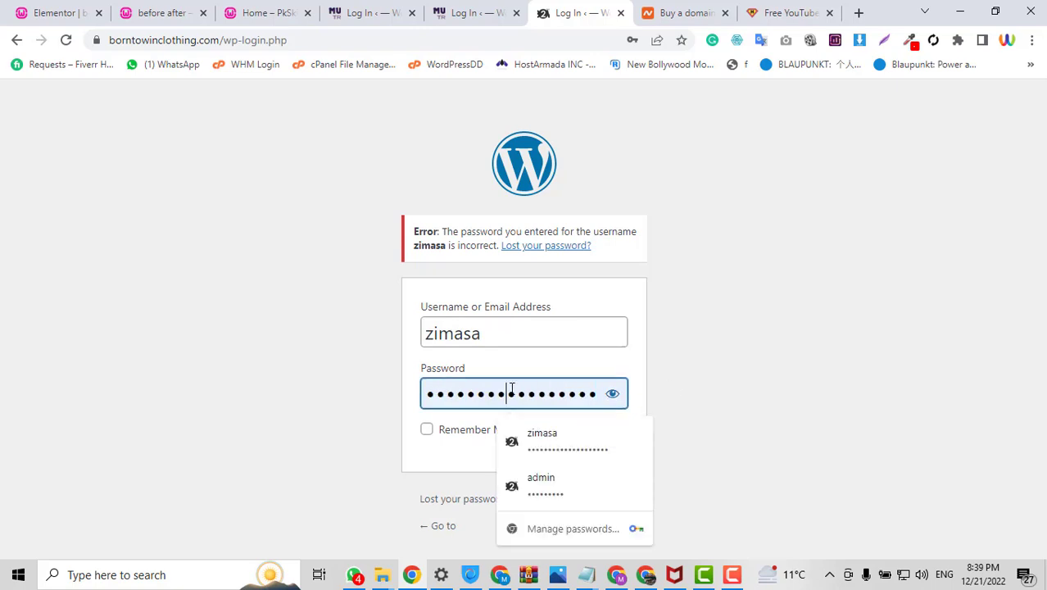
{"action": "key", "text": "ctrl+a"}
{"action": "left_click", "coordinate": [776, 351]}
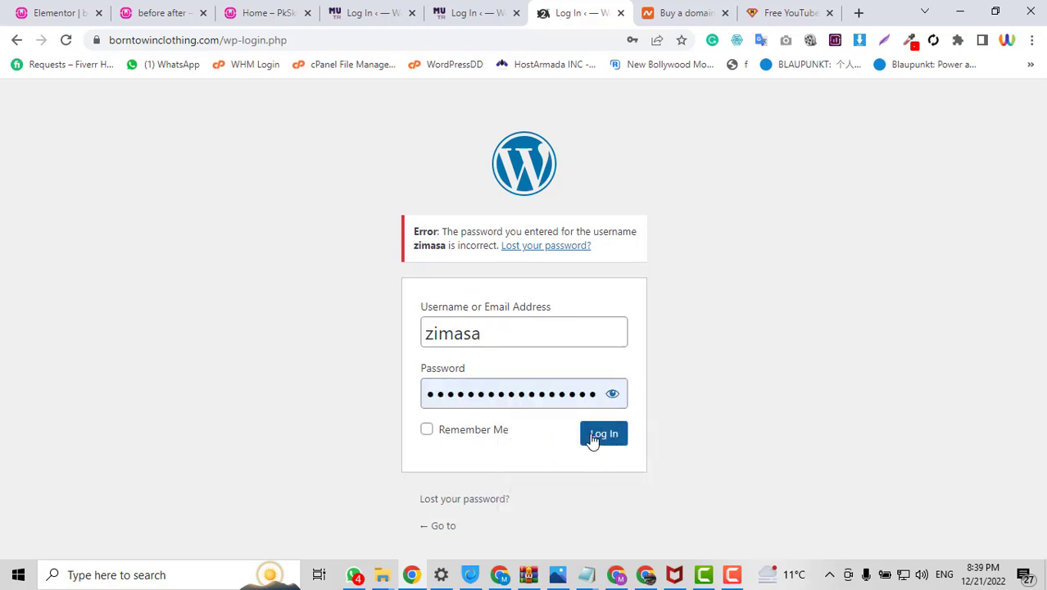
{"action": "left_click", "coordinate": [592, 440]}
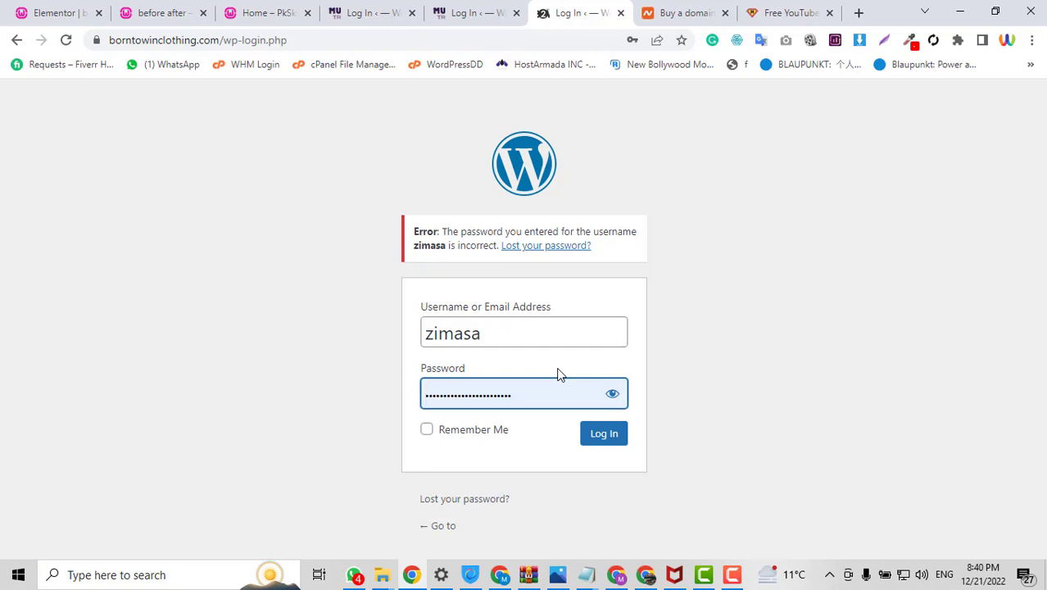
Step: Clear the username and password fields of the WordPress login form
{"action": "double_click", "coordinate": [538, 326]}
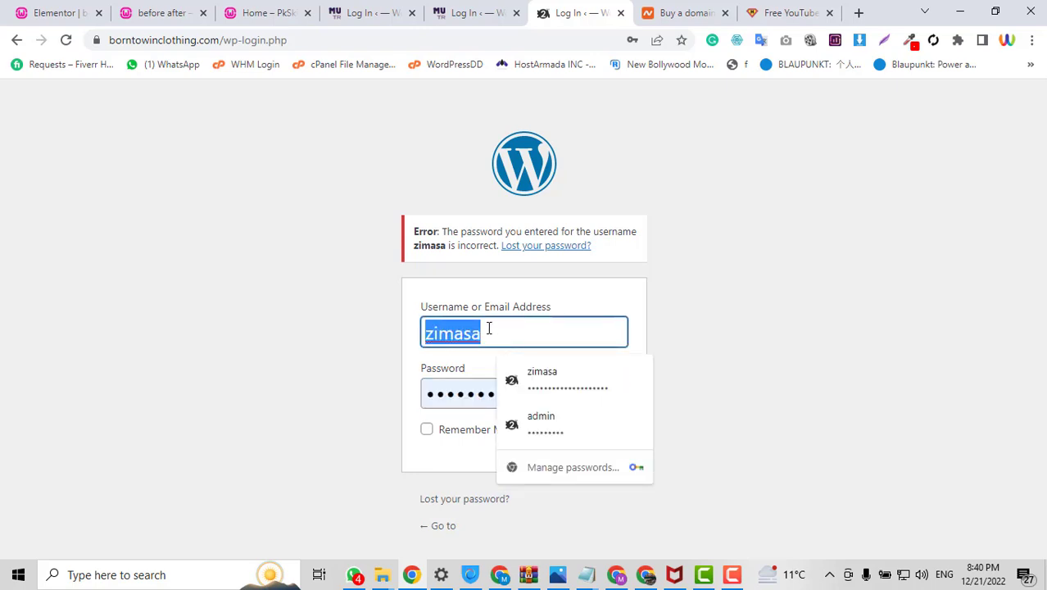
{"action": "key", "text": "Tab"}
{"action": "double_click", "coordinate": [506, 339]}
{"action": "key", "text": "BackSpace"}
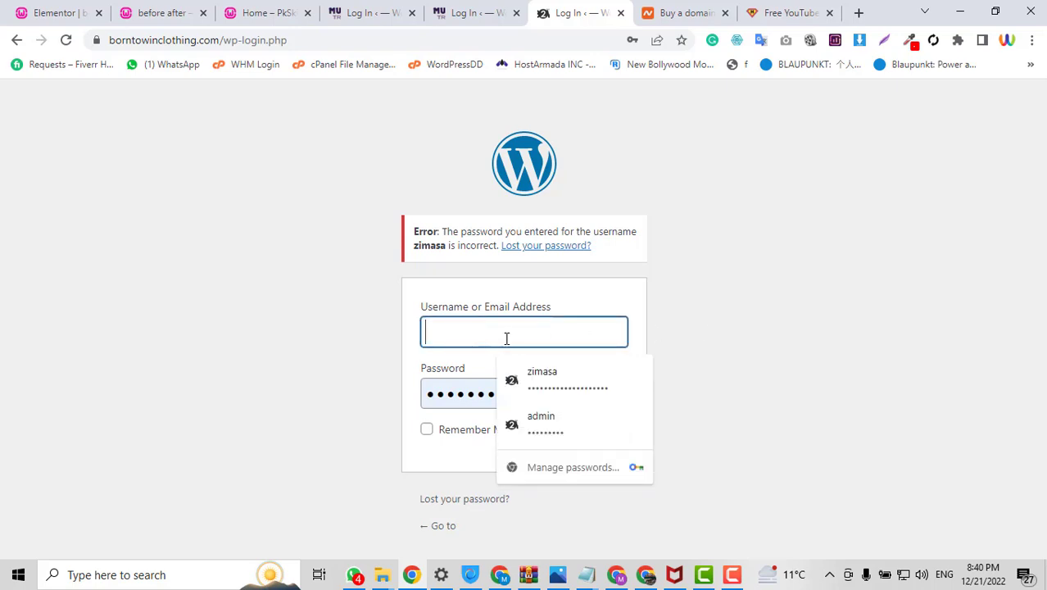
{"action": "double_click", "coordinate": [441, 397]}
{"action": "key", "text": "BackSpace"}
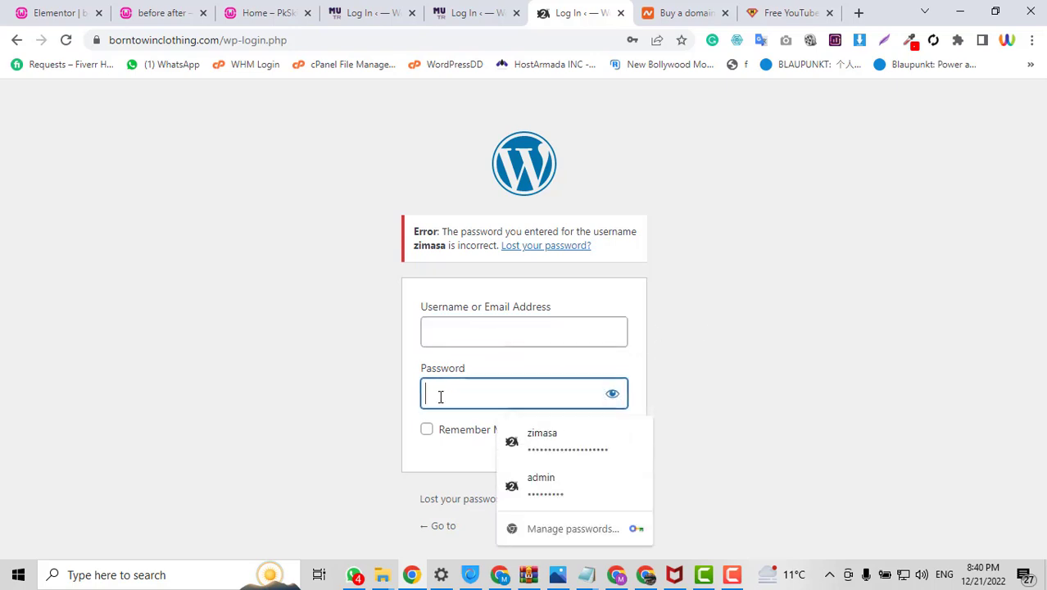
{"action": "left_click", "coordinate": [709, 326]}
{"action": "left_click", "coordinate": [566, 337]}
{"action": "left_click", "coordinate": [709, 321]}
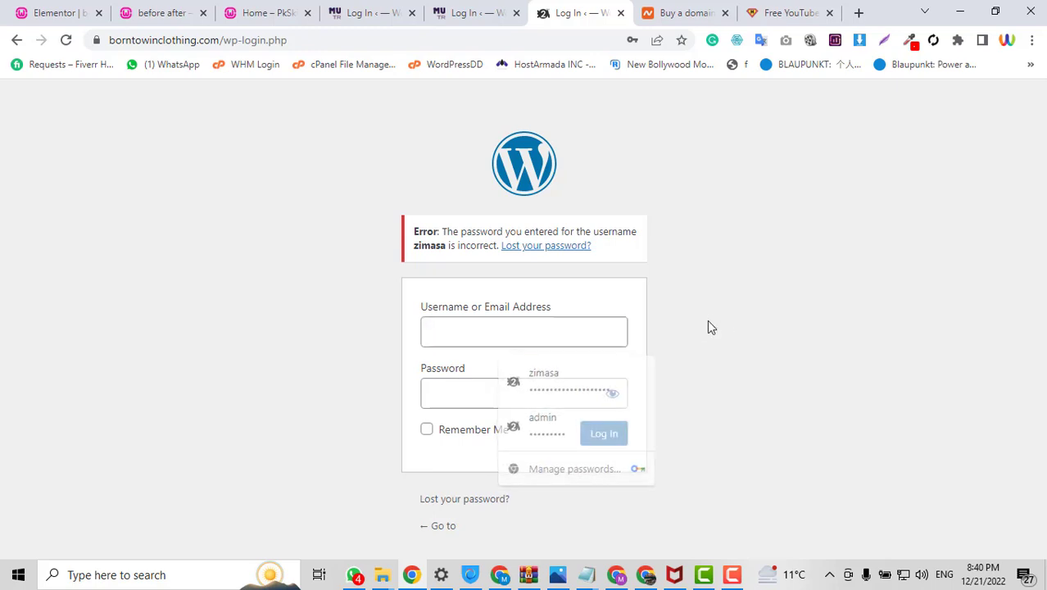
{"action": "left_click", "coordinate": [477, 339]}
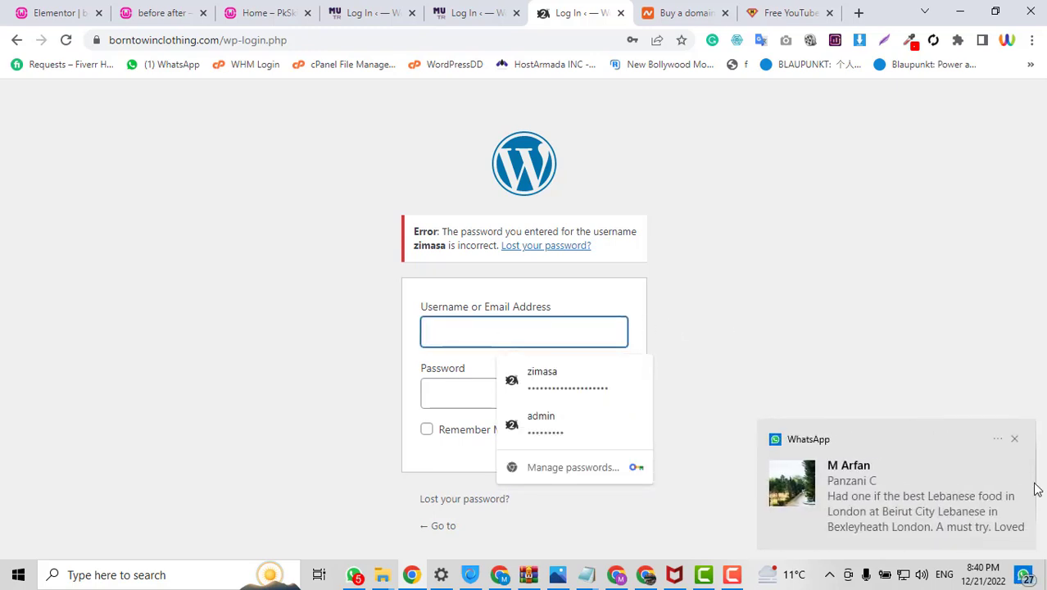
Step: Dismiss the WhatsApp notification and go to the account dashboard on the Namecheap site
{"action": "left_click", "coordinate": [1015, 439]}
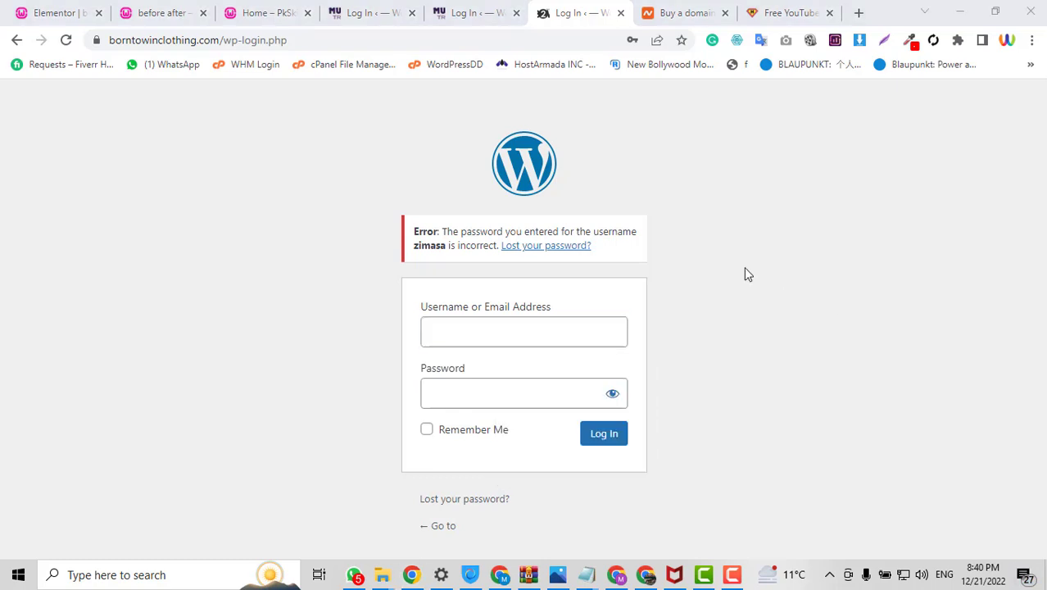
{"action": "left_click", "coordinate": [676, 7]}
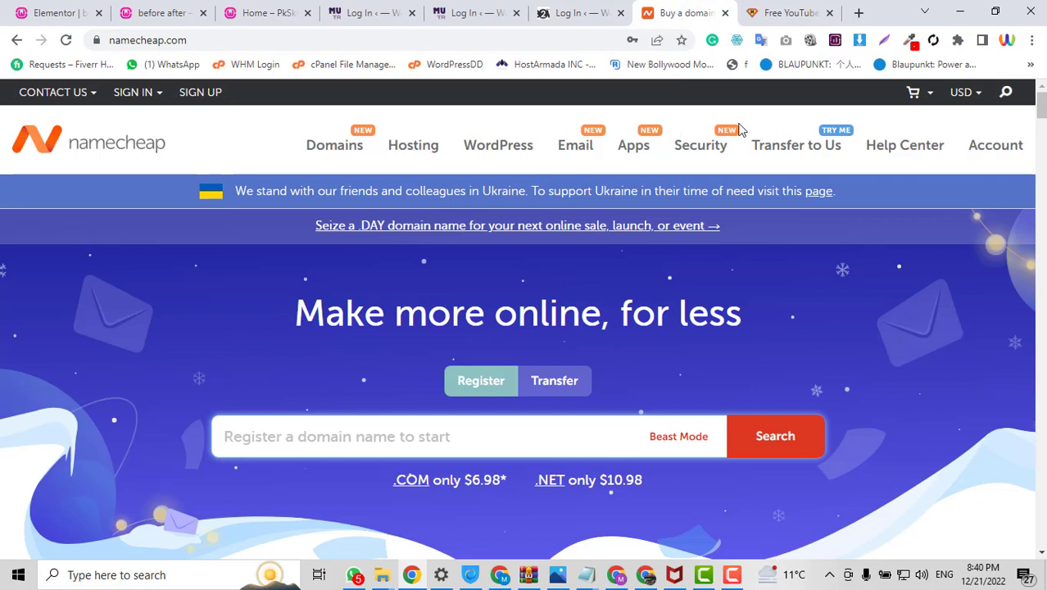
{"action": "mouse_move", "coordinate": [996, 145]}
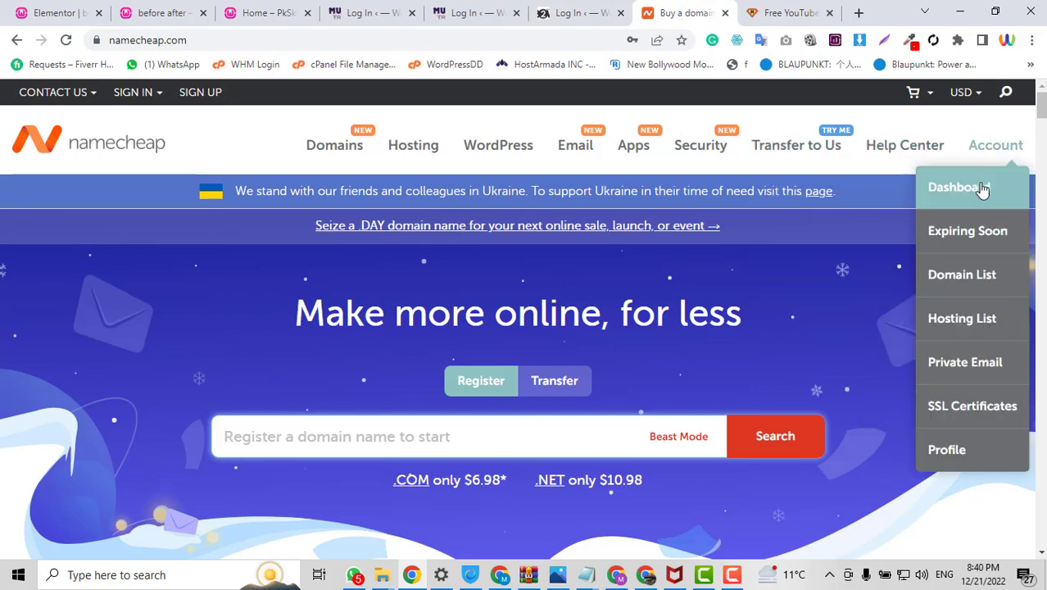
{"action": "left_click", "coordinate": [983, 190]}
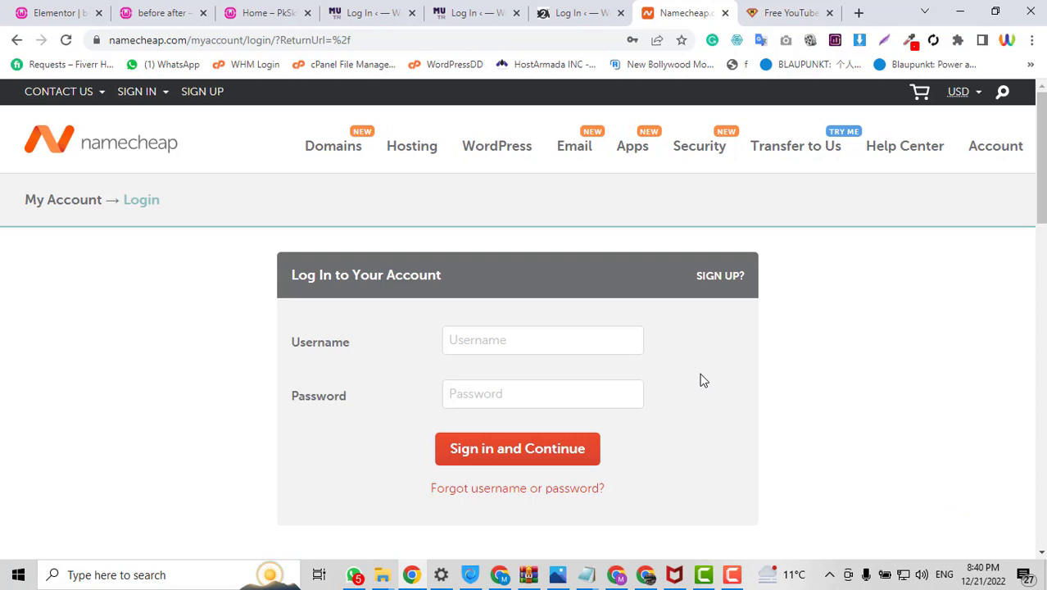
Step: Sign in to the Namecheap account with the saved username and account password
{"action": "left_click", "coordinate": [562, 337]}
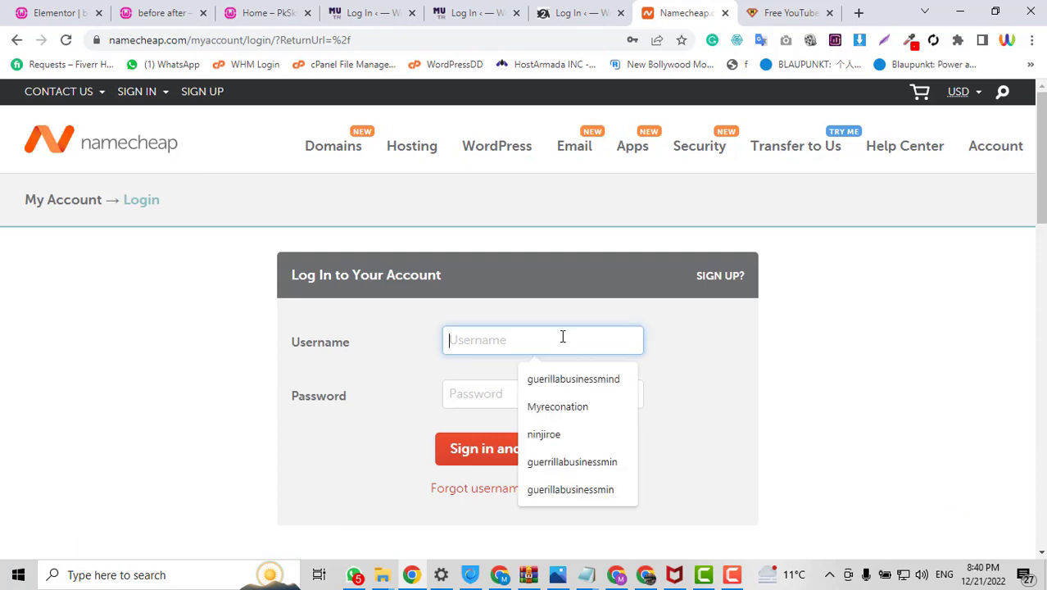
{"action": "left_click", "coordinate": [574, 379]}
{"action": "left_click", "coordinate": [538, 389]}
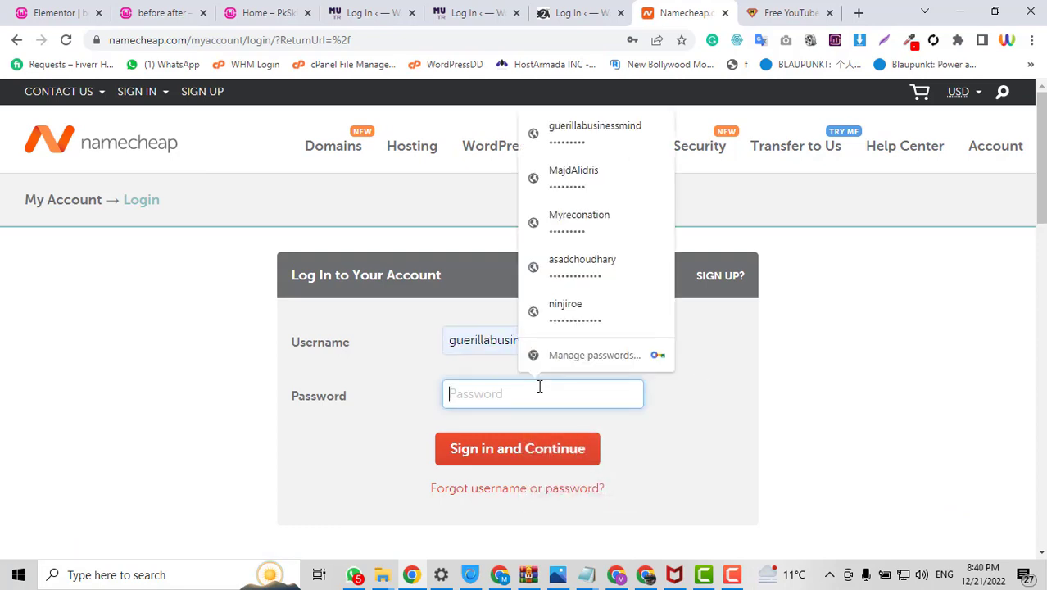
{"action": "left_click", "coordinate": [572, 136]}
{"action": "left_click", "coordinate": [528, 459]}
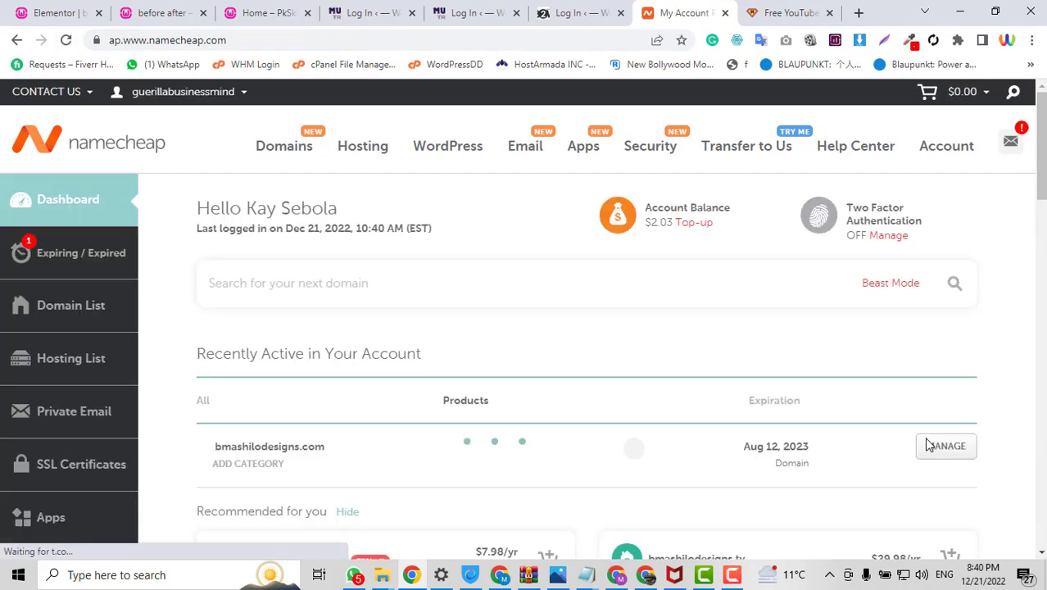
Step: Open cPanel for the reconnectdayspa.co.za subscription from the account's hosting list
{"action": "scroll", "coordinate": [950, 344], "scroll_direction": "down", "scroll_amount": 2}
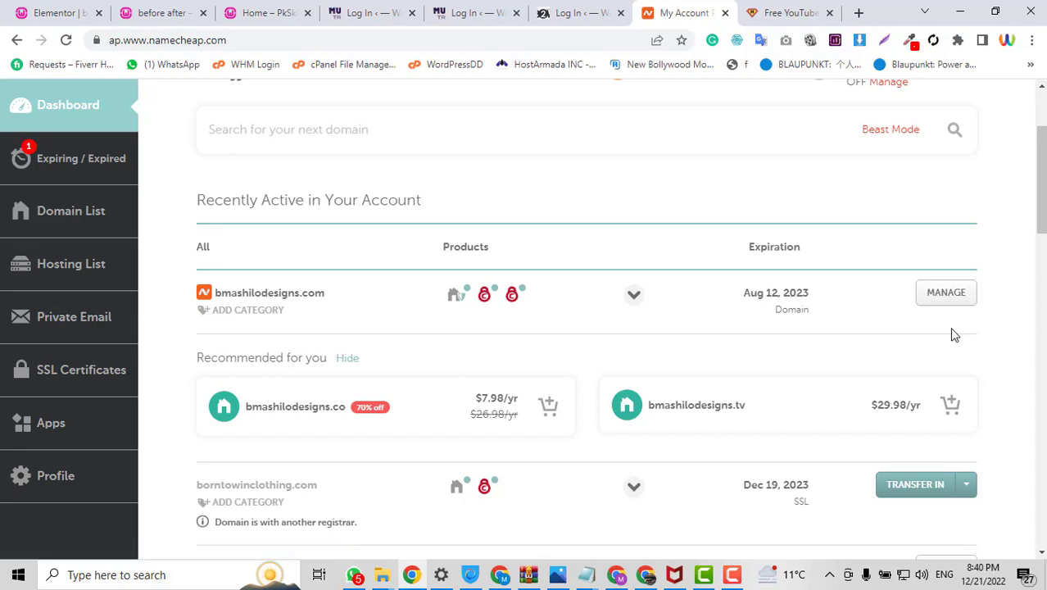
{"action": "scroll", "coordinate": [953, 334], "scroll_direction": "up", "scroll_amount": 1}
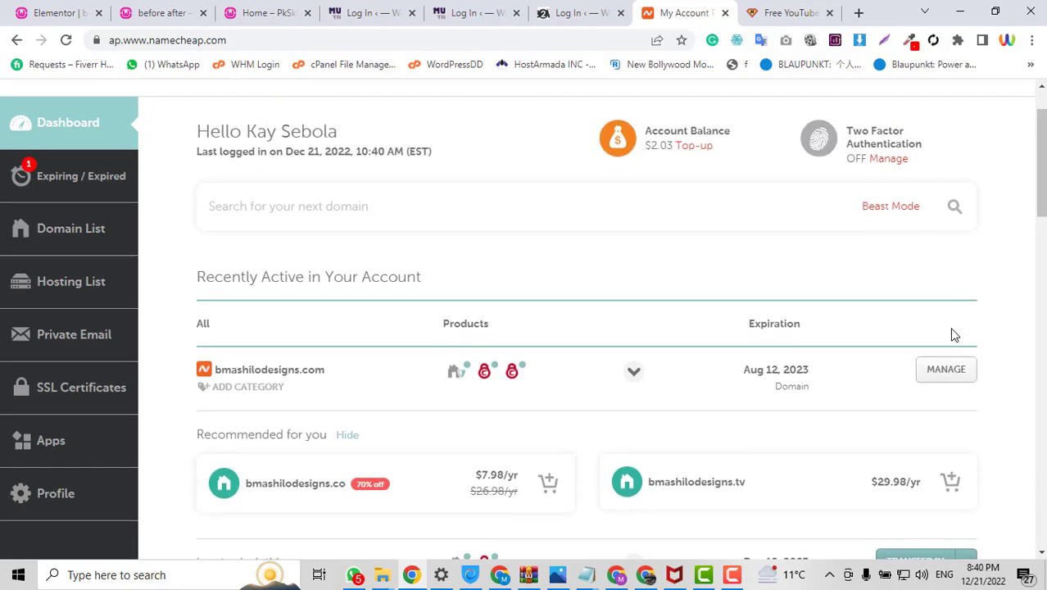
{"action": "left_click", "coordinate": [71, 287]}
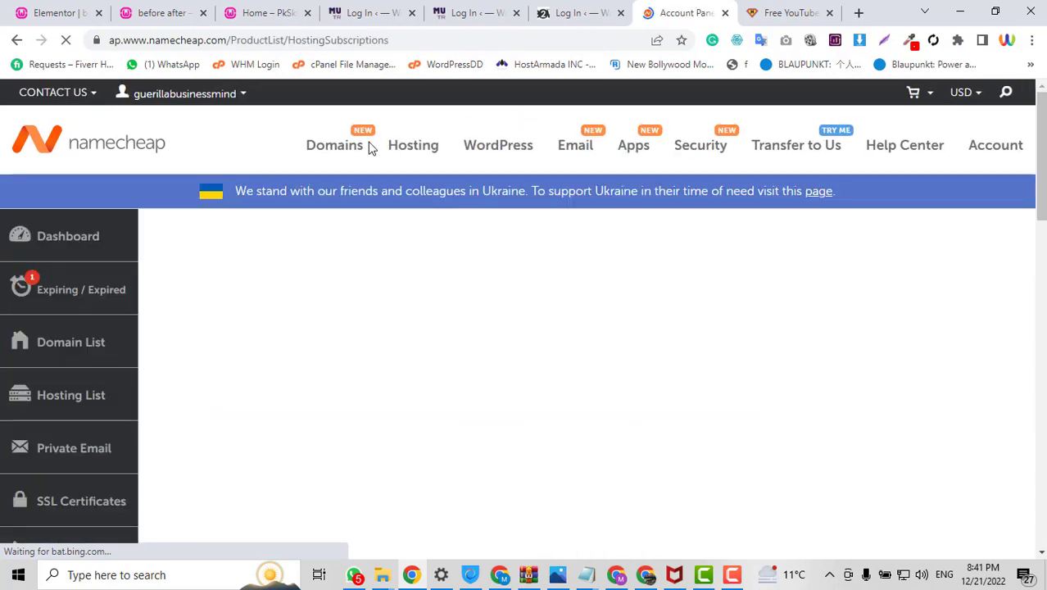
{"action": "mouse_move", "coordinate": [934, 160]}
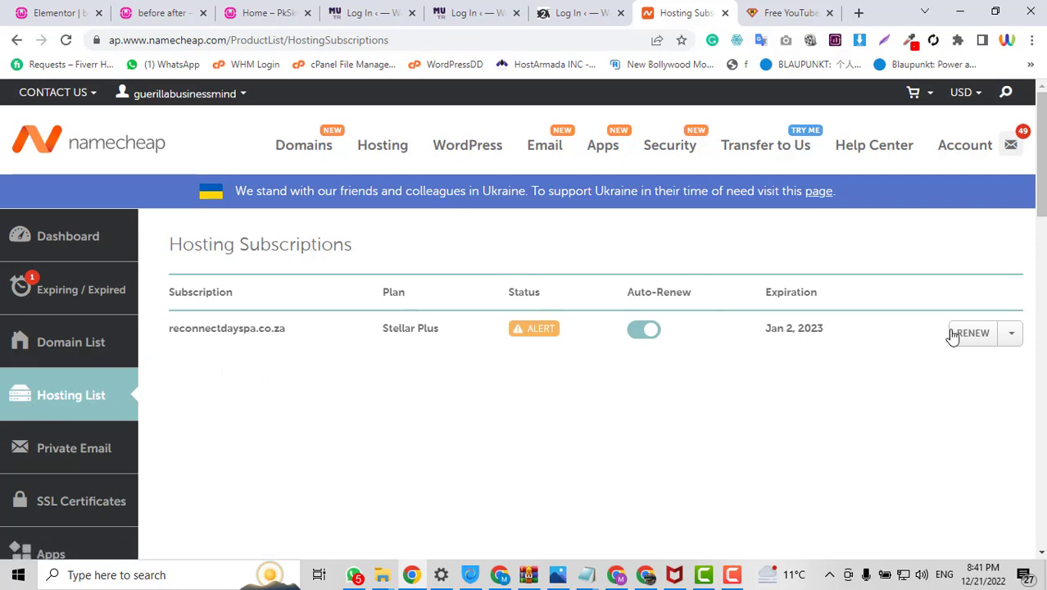
{"action": "left_click", "coordinate": [1010, 338]}
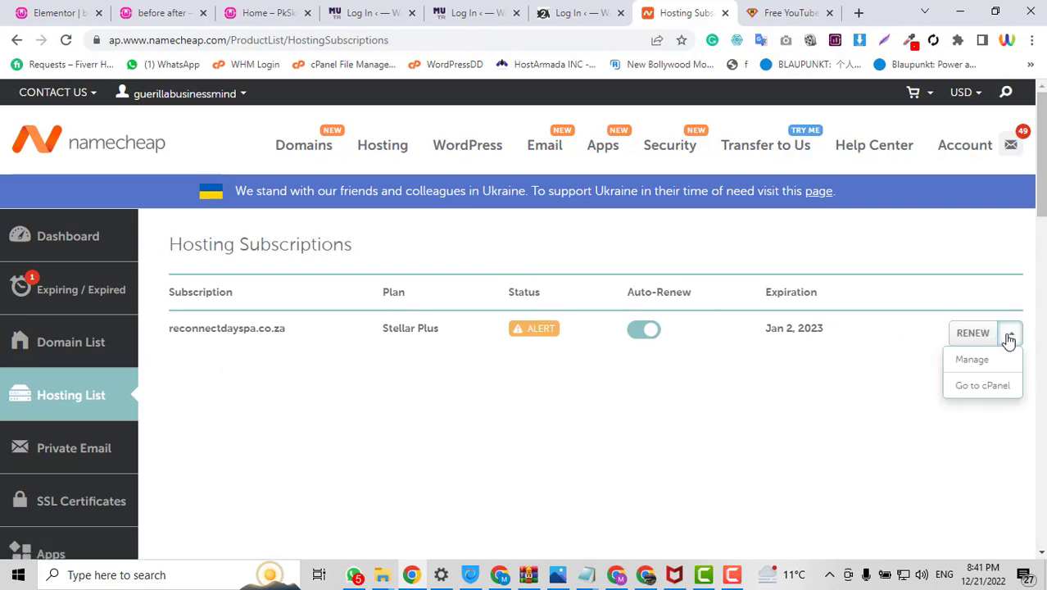
{"action": "left_click", "coordinate": [992, 386]}
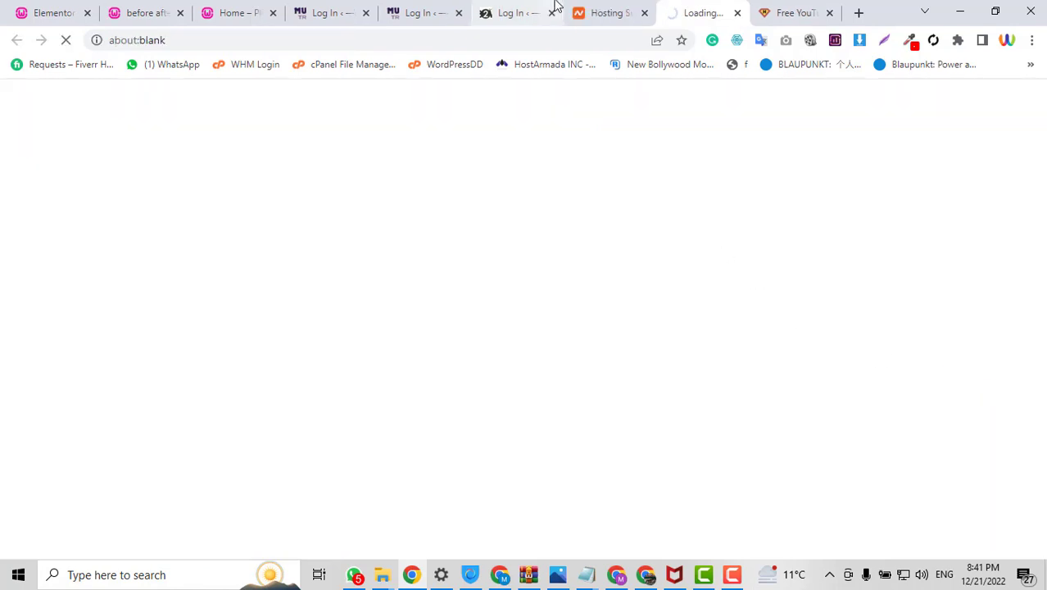
Step: Open the File Manager from the Files section of cPanel
{"action": "scroll", "coordinate": [618, 281], "scroll_direction": "down", "scroll_amount": 2}
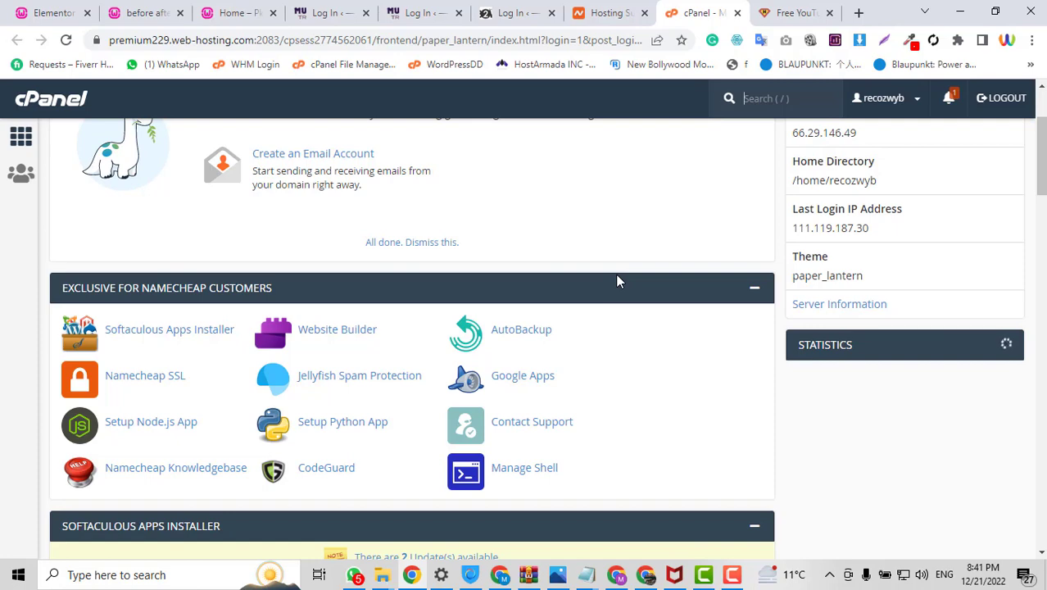
{"action": "scroll", "coordinate": [618, 279], "scroll_direction": "down", "scroll_amount": 3}
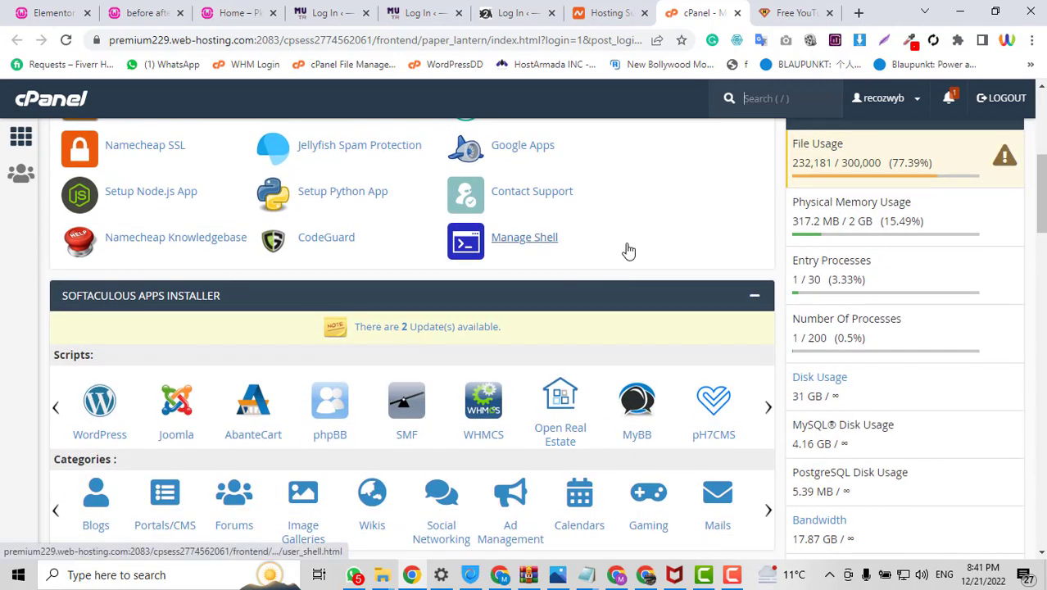
{"action": "scroll", "coordinate": [628, 250], "scroll_direction": "down", "scroll_amount": 5}
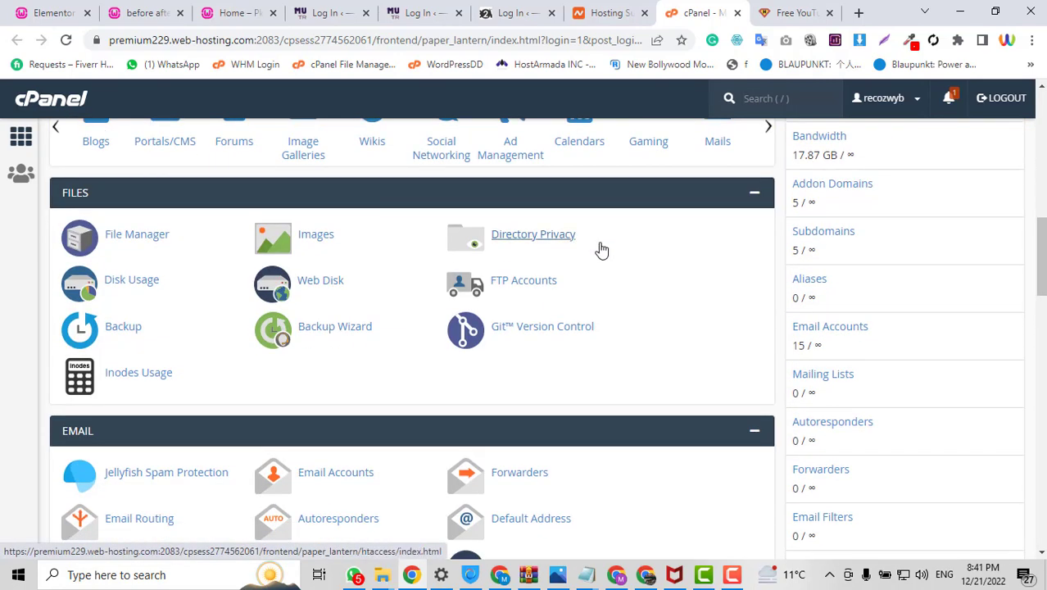
{"action": "left_click", "coordinate": [137, 236]}
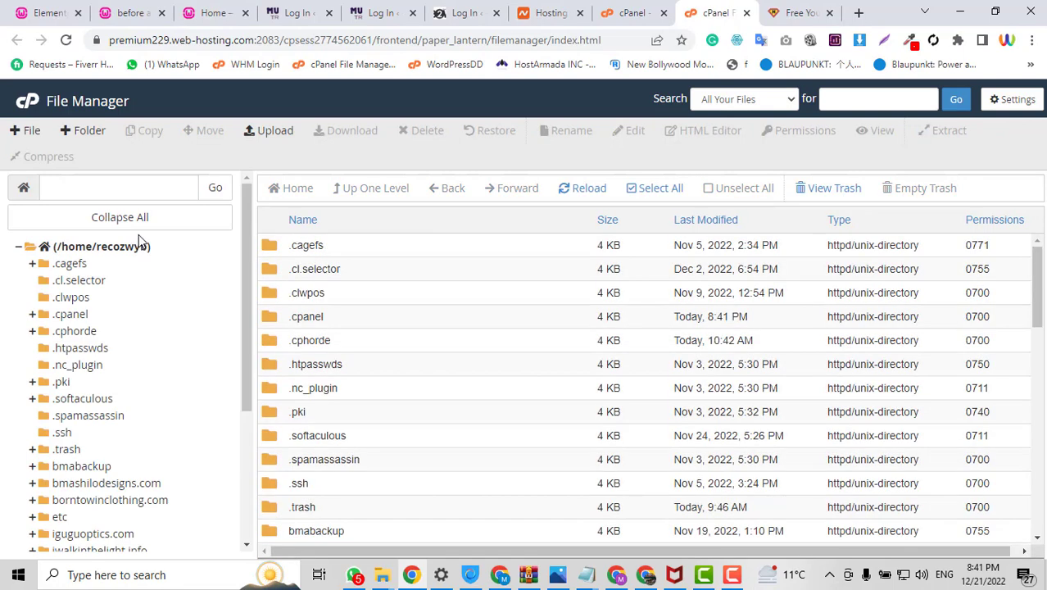
Step: Open the borntowinclothing.com folder in the home directory
{"action": "scroll", "coordinate": [160, 332], "scroll_direction": "down", "scroll_amount": 1}
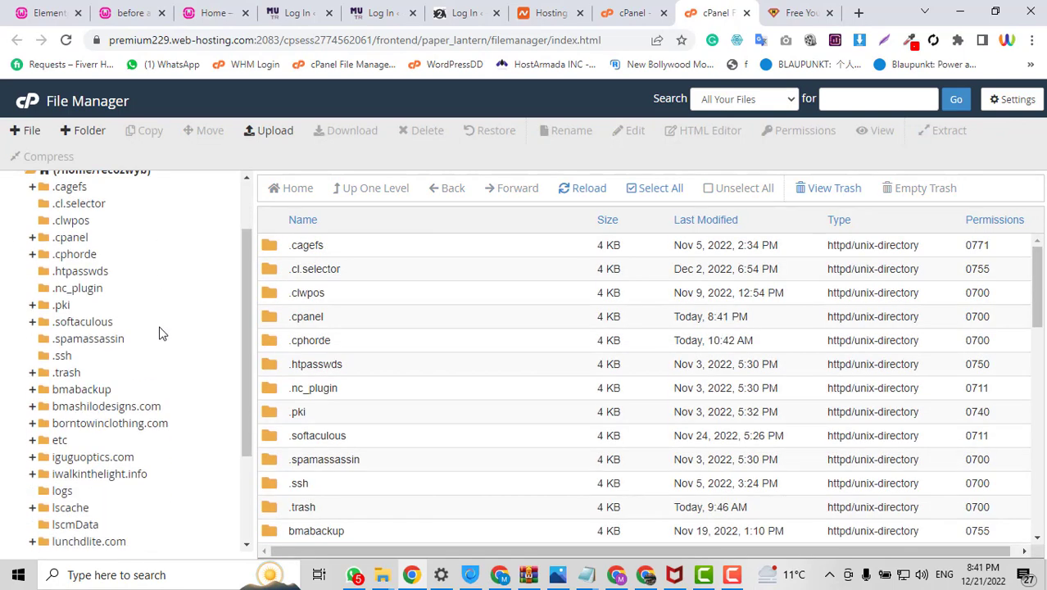
{"action": "scroll", "coordinate": [713, 404], "scroll_direction": "down", "scroll_amount": 4}
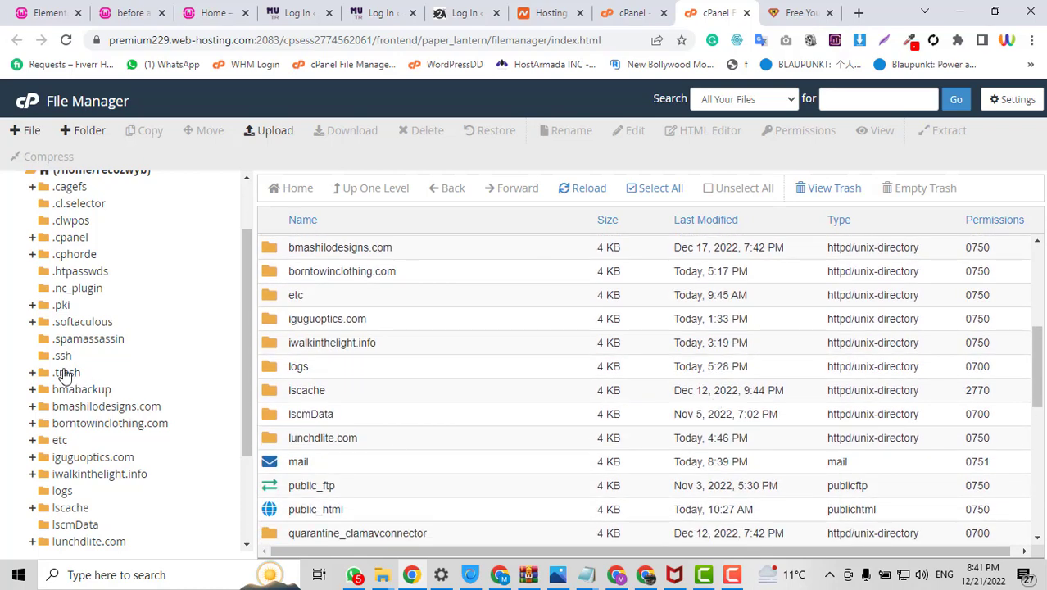
{"action": "left_click", "coordinate": [103, 424]}
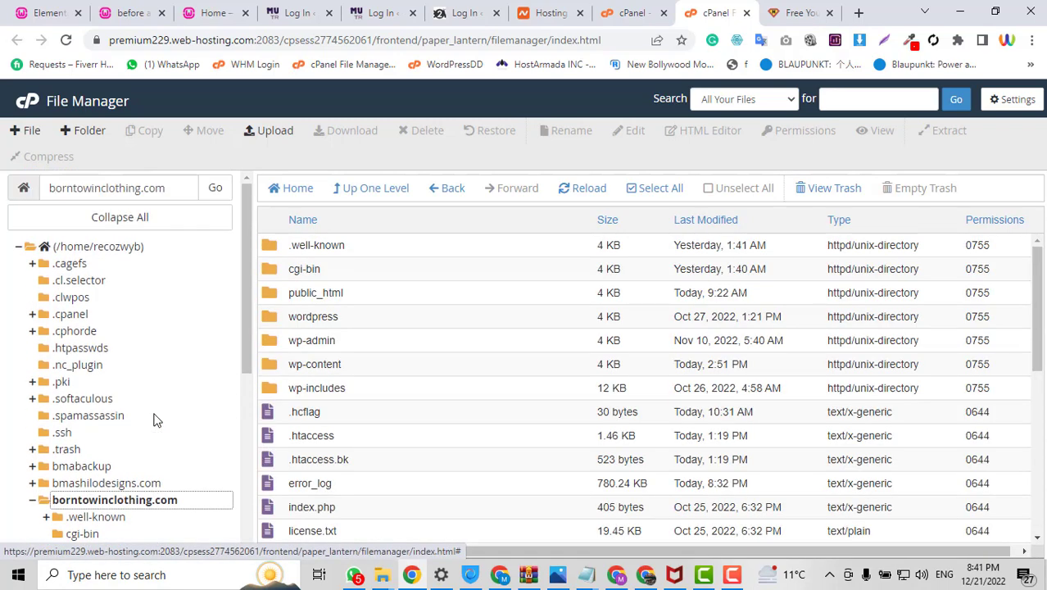
Step: View the wp-config.php file in the borntowinclothing.com folder and select its DB_NAME value
{"action": "scroll", "coordinate": [157, 420], "scroll_direction": "down", "scroll_amount": 3}
{"action": "scroll", "coordinate": [157, 419], "scroll_direction": "down", "scroll_amount": 2}
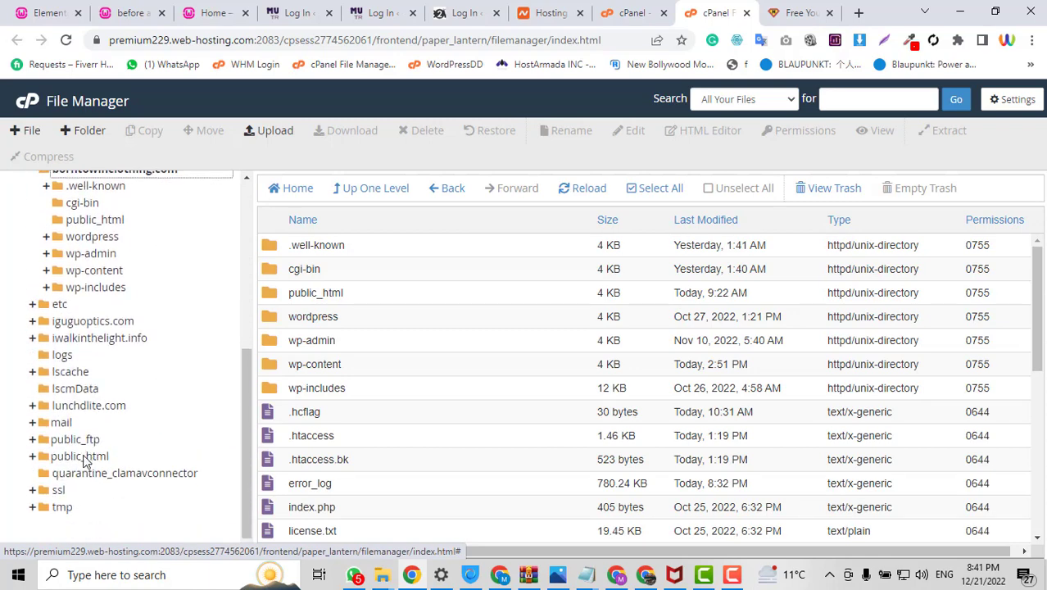
{"action": "scroll", "coordinate": [194, 461], "scroll_direction": "up", "scroll_amount": 1}
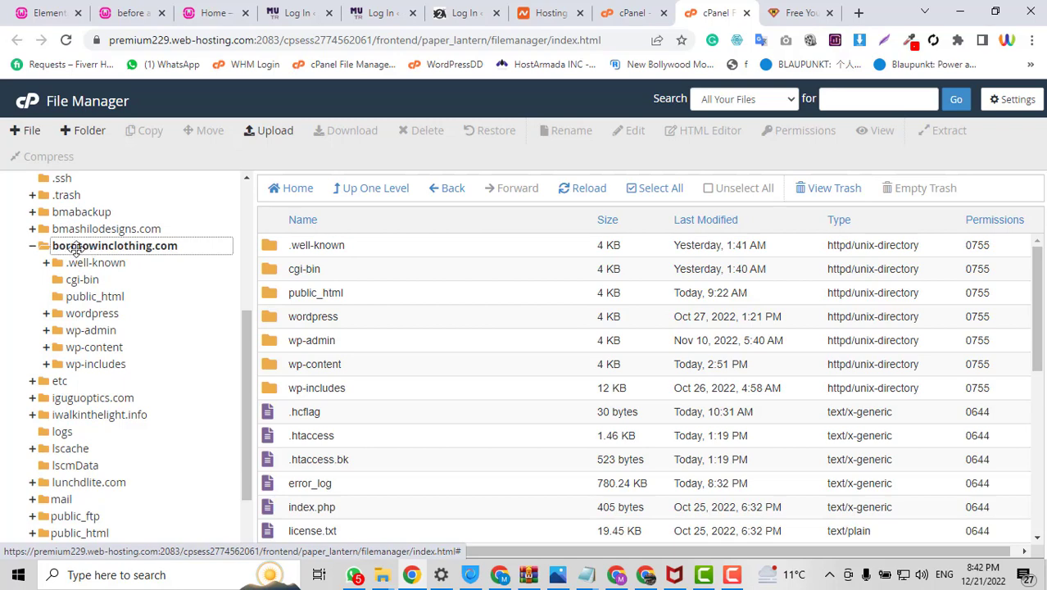
{"action": "scroll", "coordinate": [519, 401], "scroll_direction": "down", "scroll_amount": 3}
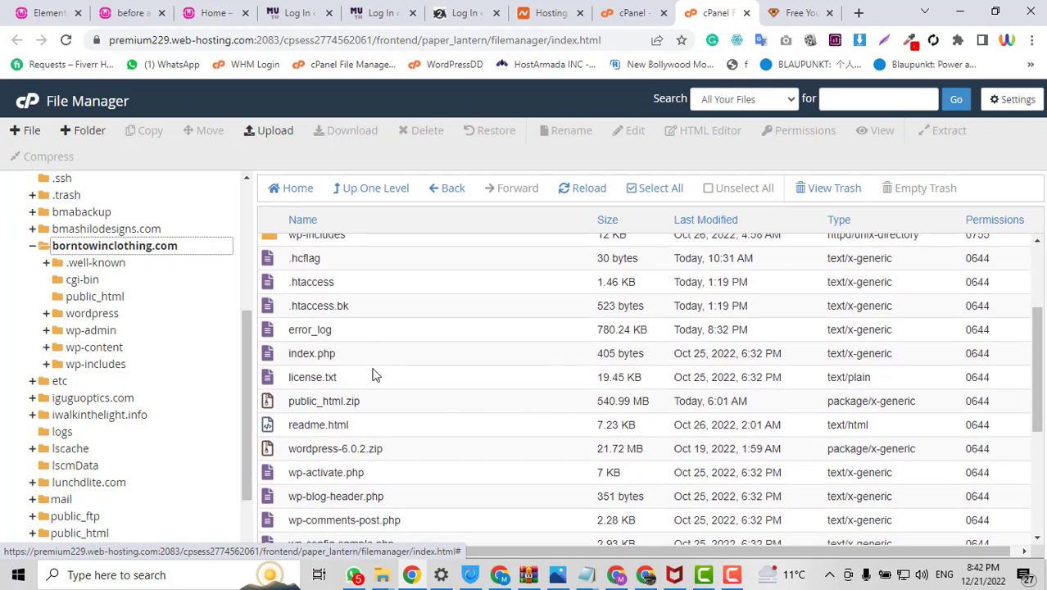
{"action": "scroll", "coordinate": [373, 375], "scroll_direction": "down", "scroll_amount": 1}
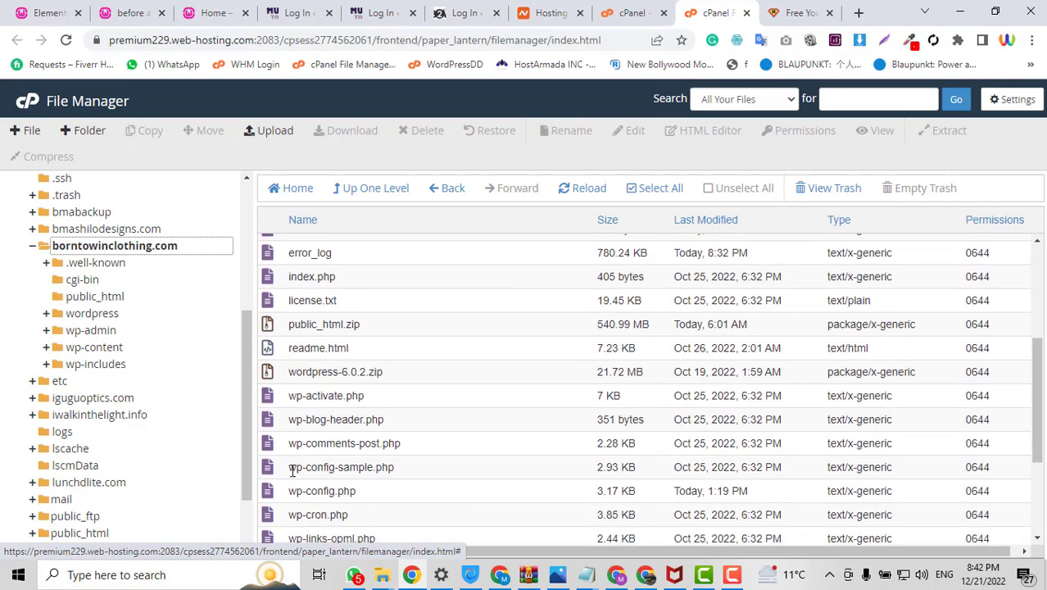
{"action": "scroll", "coordinate": [421, 451], "scroll_direction": "down", "scroll_amount": 1}
{"action": "left_click", "coordinate": [285, 419]}
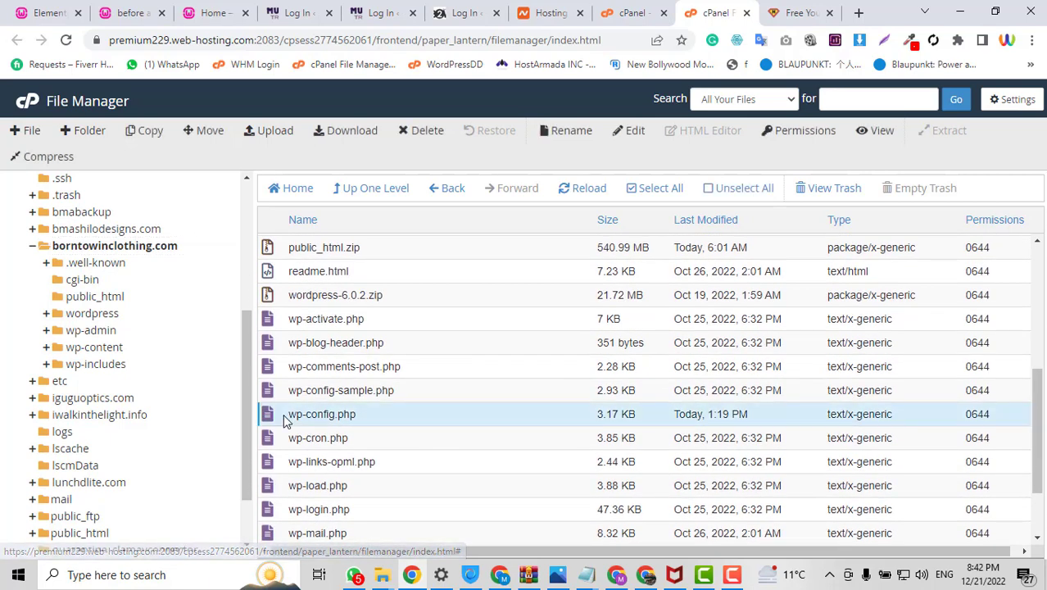
{"action": "right_click", "coordinate": [285, 420]}
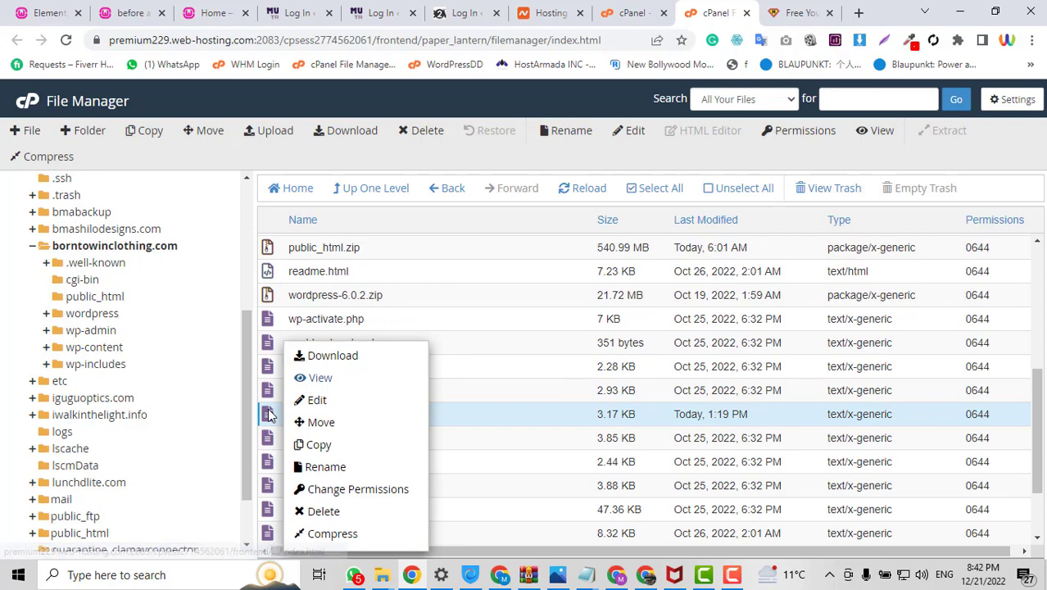
{"action": "left_click", "coordinate": [271, 416]}
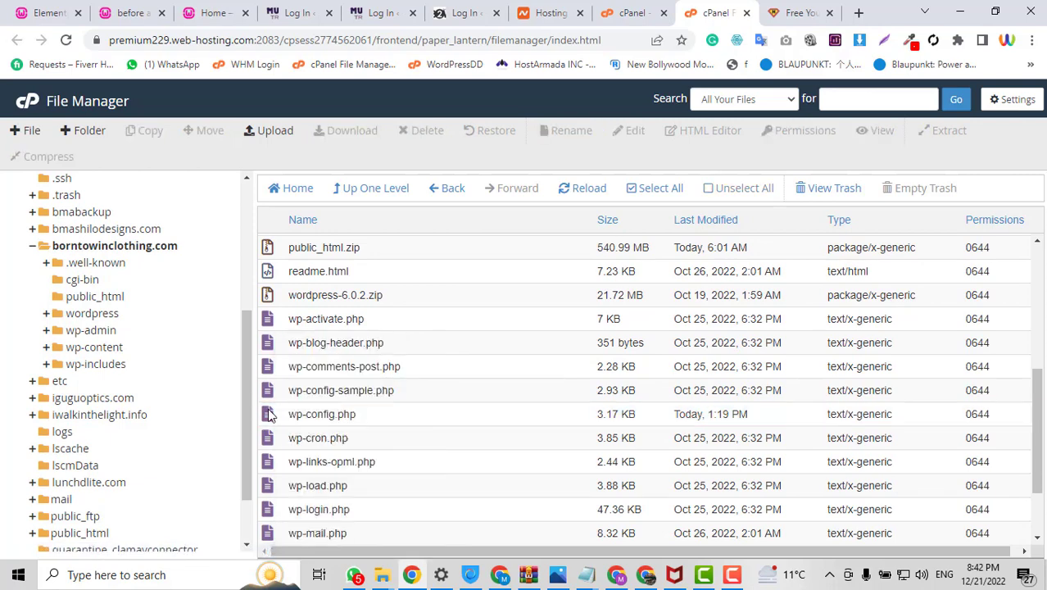
{"action": "left_click", "coordinate": [271, 415]}
{"action": "right_click", "coordinate": [271, 416]}
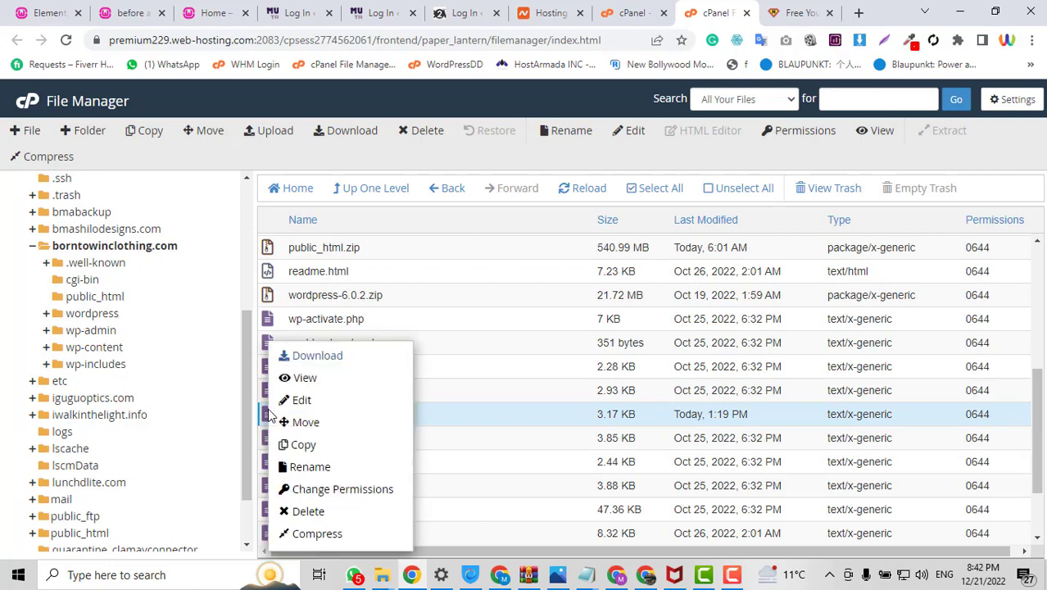
{"action": "left_click", "coordinate": [303, 379]}
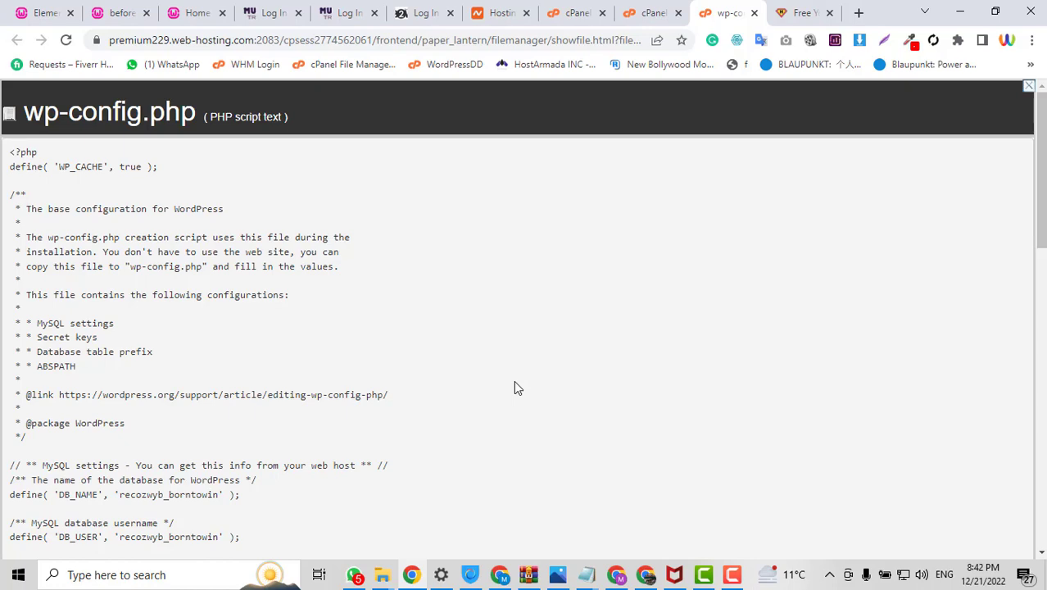
{"action": "scroll", "coordinate": [751, 350], "scroll_direction": "down", "scroll_amount": 3}
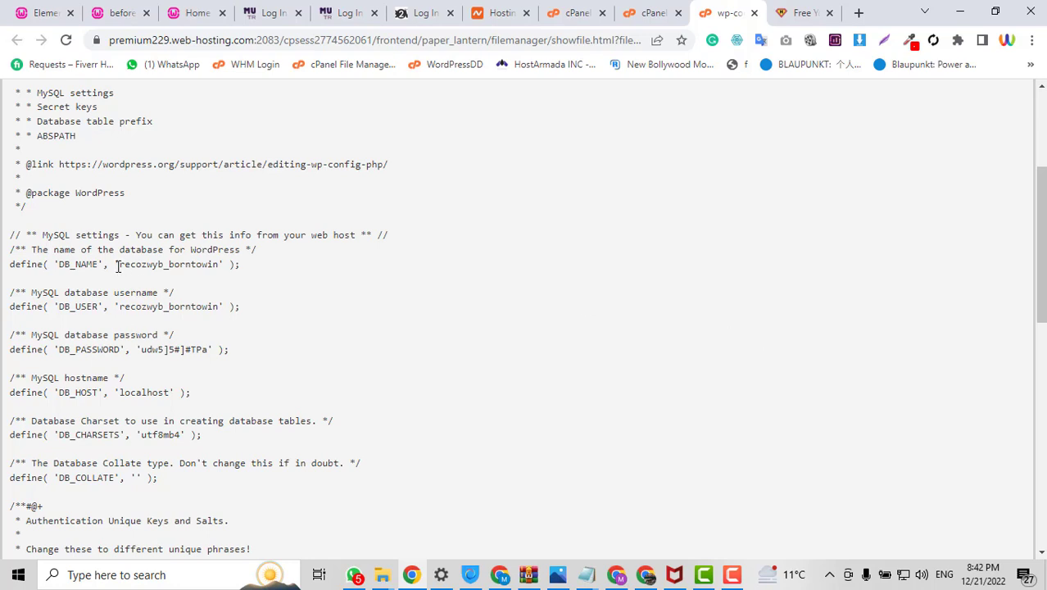
{"action": "left_click_drag", "start_coordinate": [134, 265], "coordinate": [221, 265]}
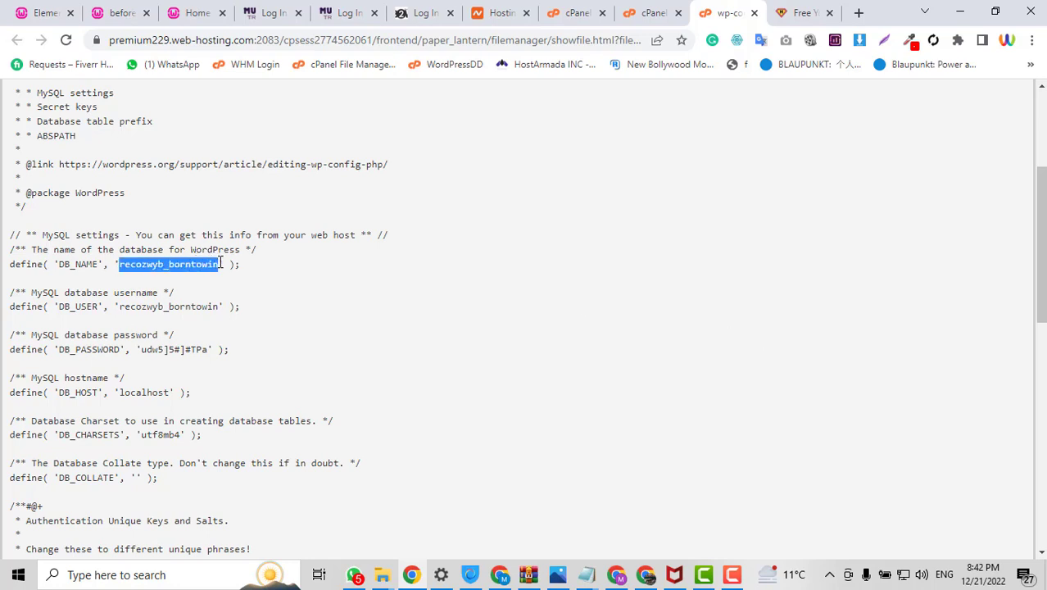
Step: Return to the cPanel main page and open phpMyAdmin from the Databases section
{"action": "left_click", "coordinate": [666, 8]}
{"action": "left_click", "coordinate": [711, 8]}
{"action": "left_click", "coordinate": [646, 8]}
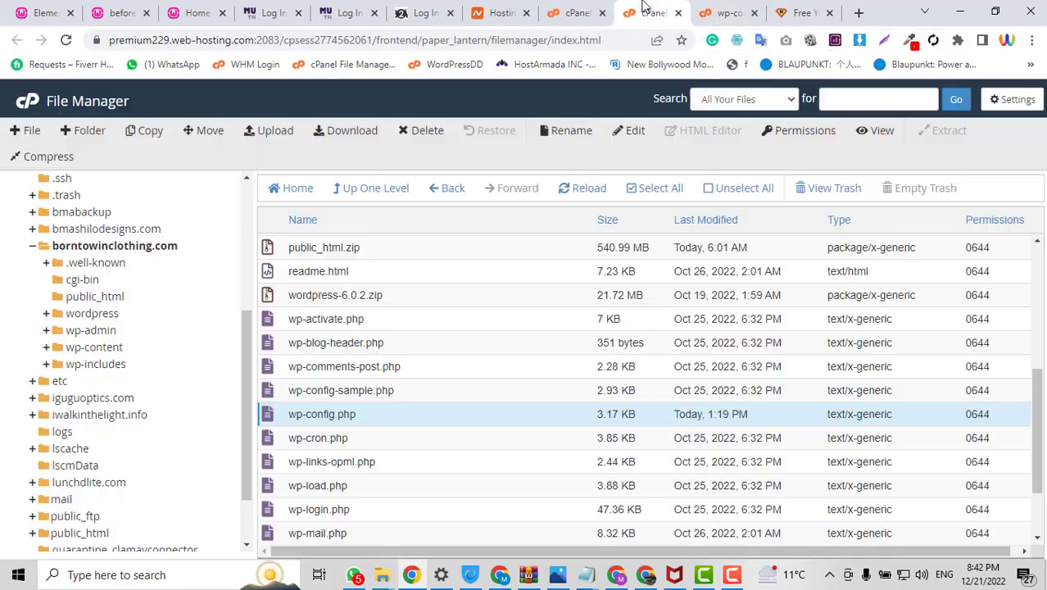
{"action": "left_click", "coordinate": [578, 8]}
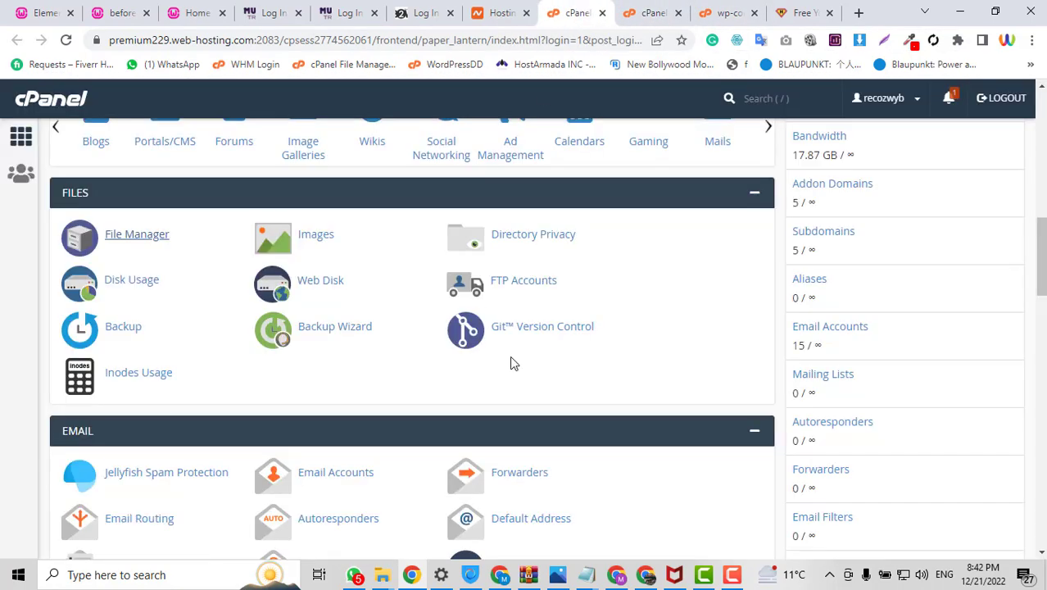
{"action": "scroll", "coordinate": [509, 362], "scroll_direction": "down", "scroll_amount": 4}
{"action": "scroll", "coordinate": [510, 362], "scroll_direction": "down", "scroll_amount": 3}
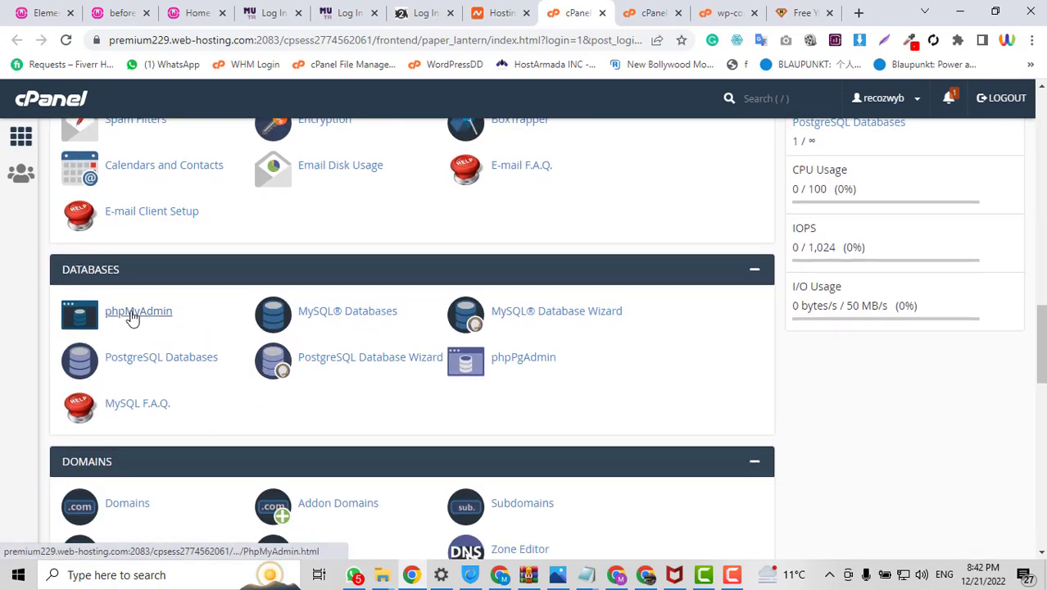
{"action": "left_click", "coordinate": [120, 320]}
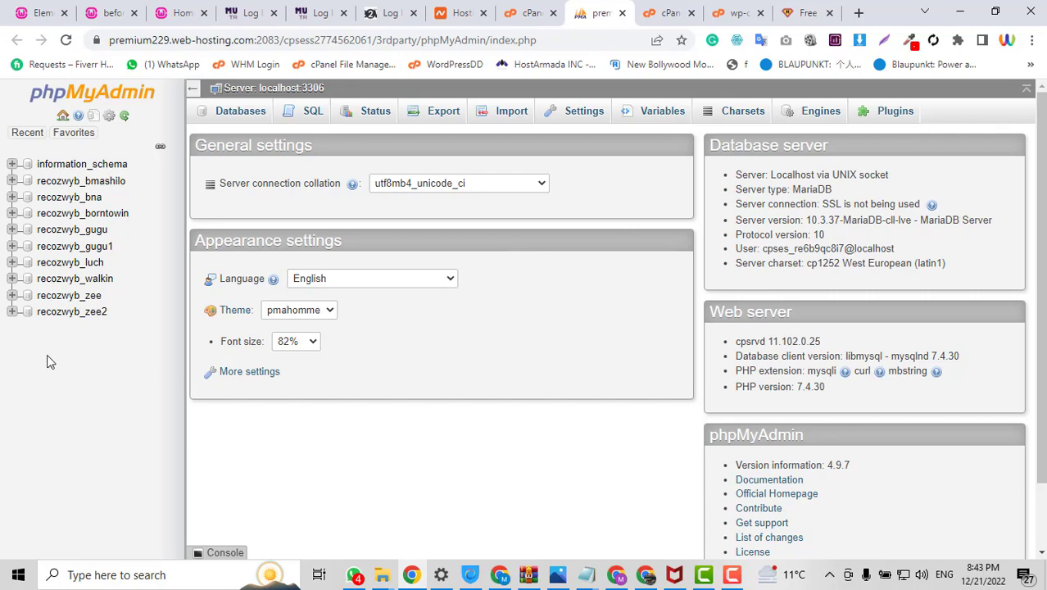
Step: Recheck the DB_NAME value in wp-config.php and open the matching recozwyb_borntowin database in phpMyAdmin
{"action": "left_click", "coordinate": [640, 7]}
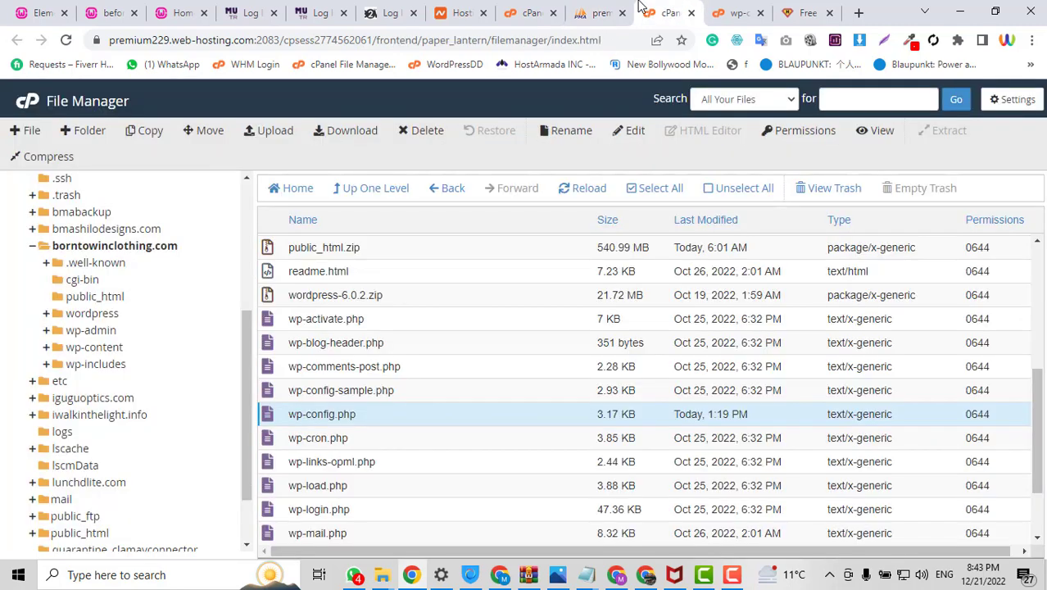
{"action": "left_click", "coordinate": [734, 7]}
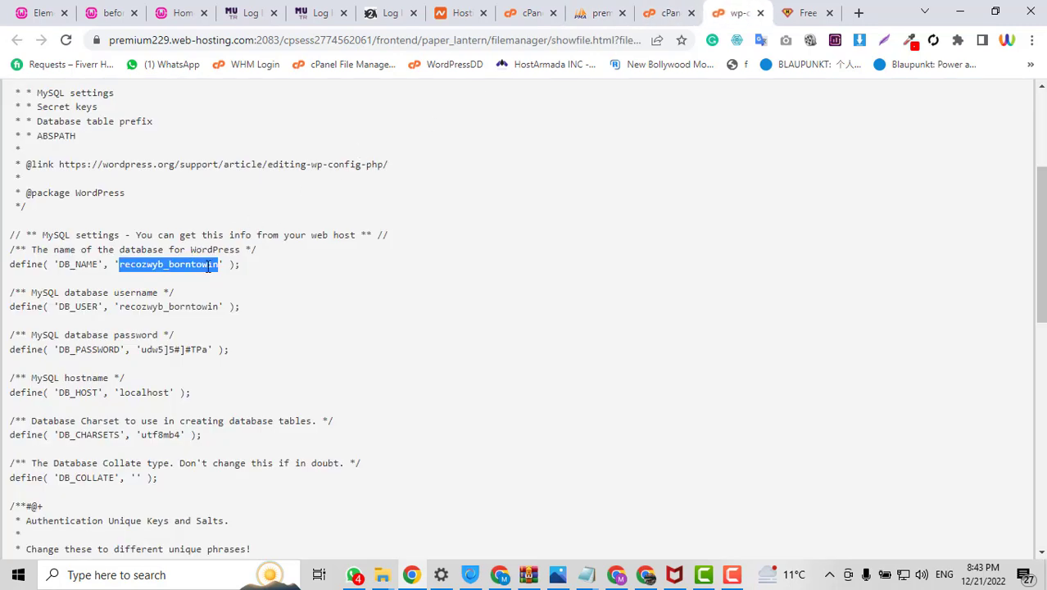
{"action": "left_click", "coordinate": [172, 266]}
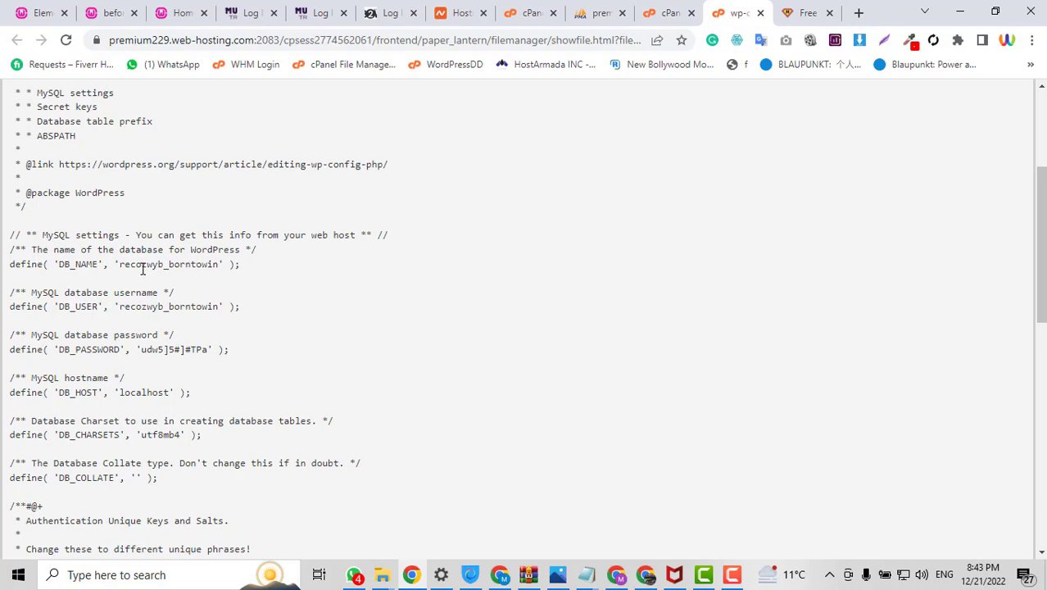
{"action": "left_click", "coordinate": [597, 11]}
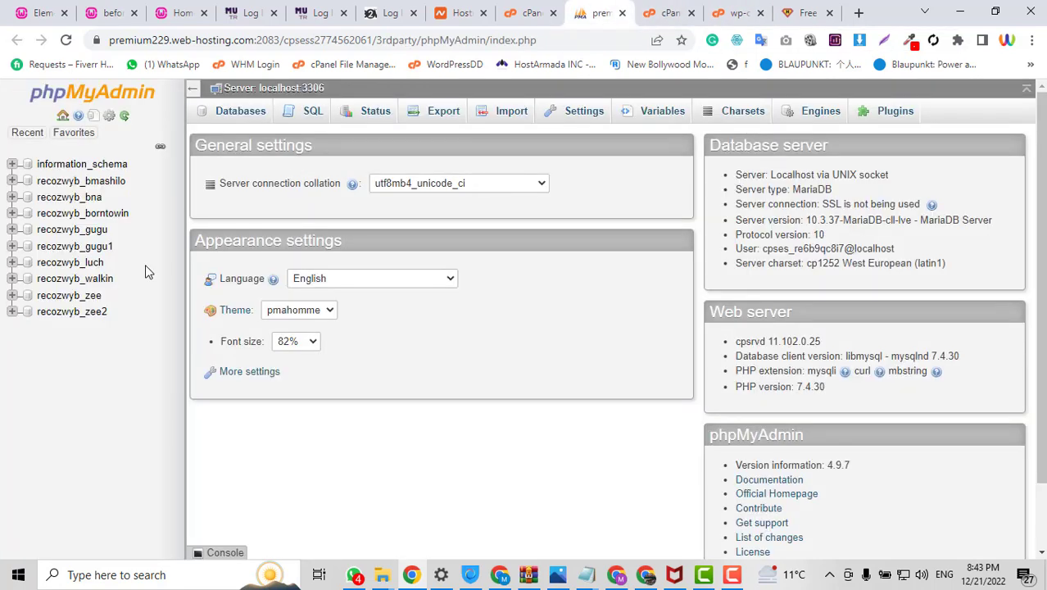
{"action": "left_click", "coordinate": [85, 215]}
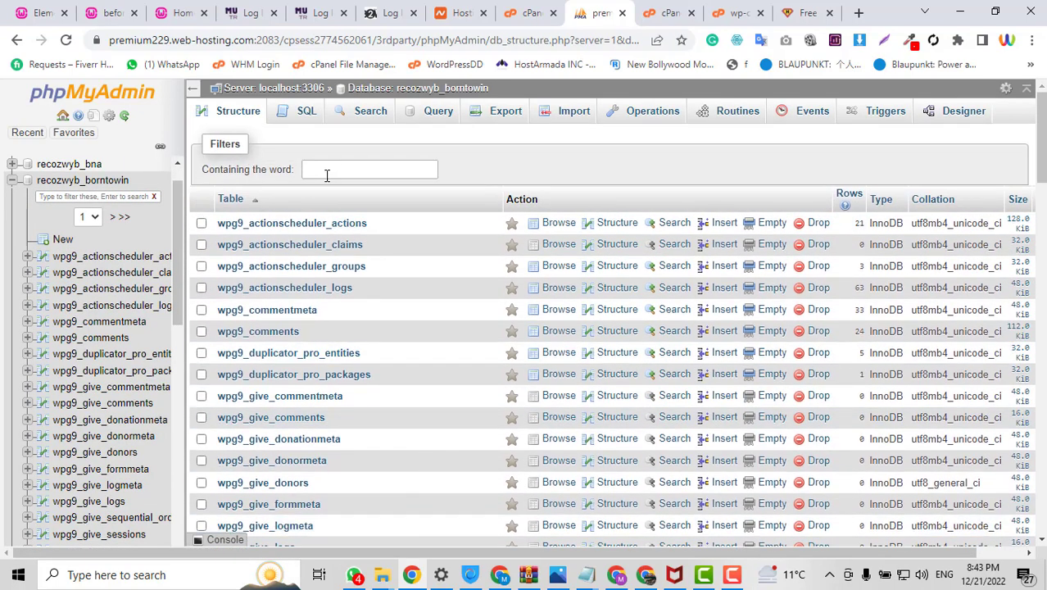
Step: Filter the database tables by the word "user" and open the wpg9_users table
{"action": "left_click", "coordinate": [326, 171]}
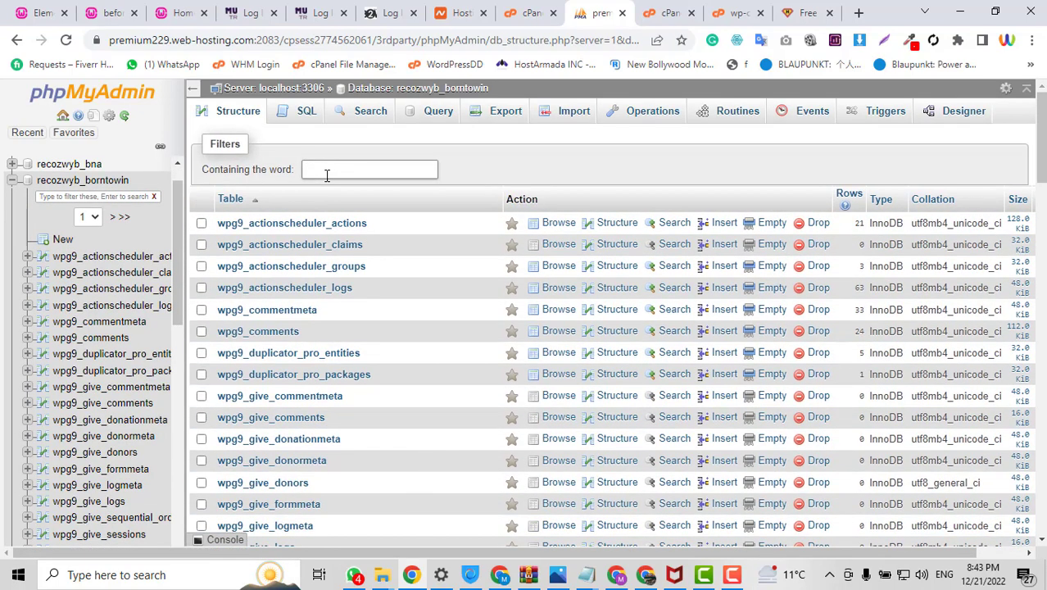
{"action": "type", "text": "us"}
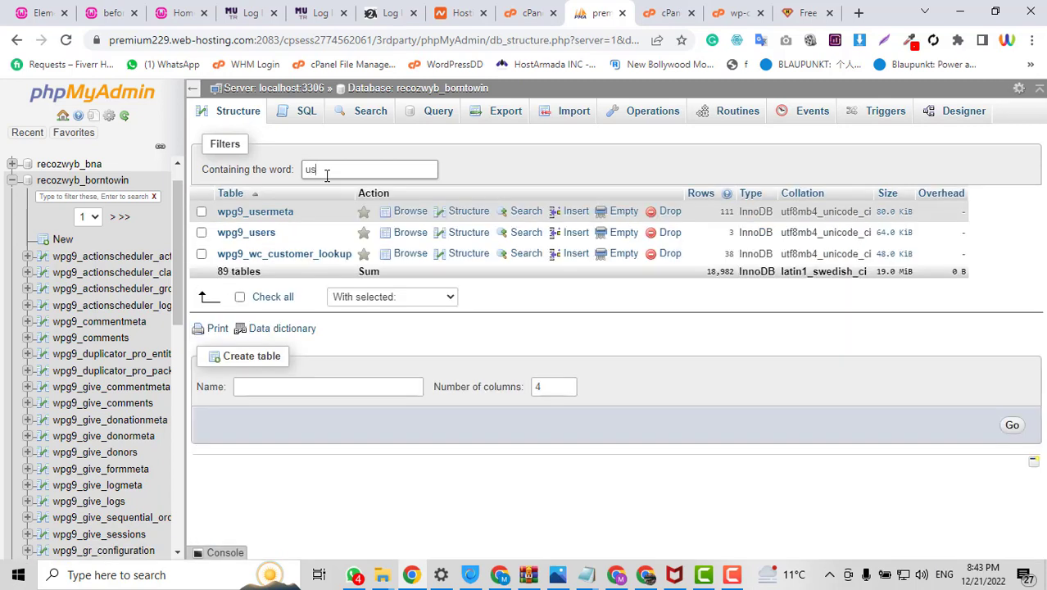
{"action": "type", "text": "er"}
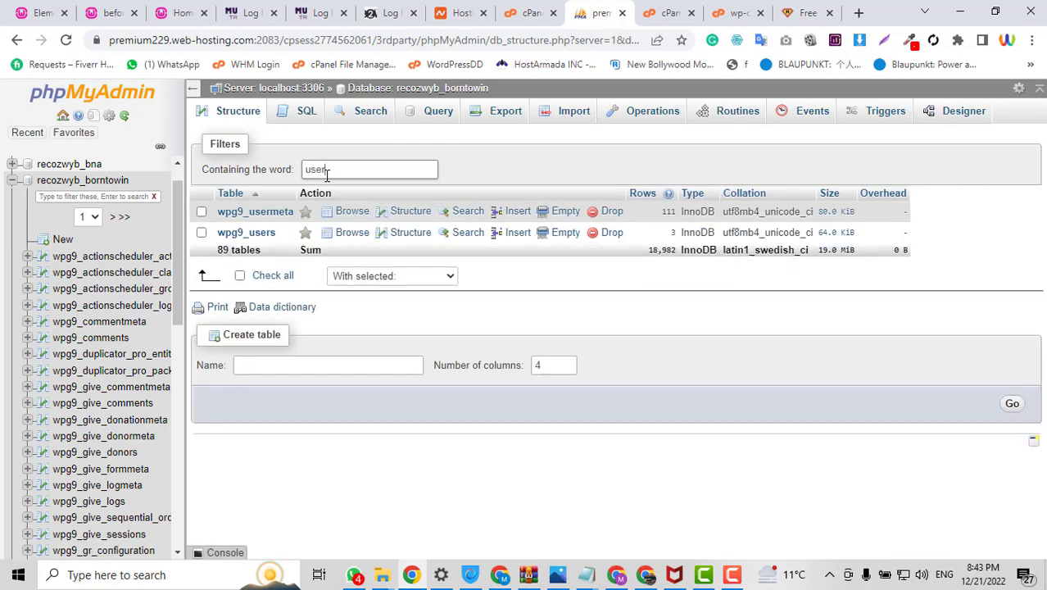
{"action": "left_click", "coordinate": [248, 237]}
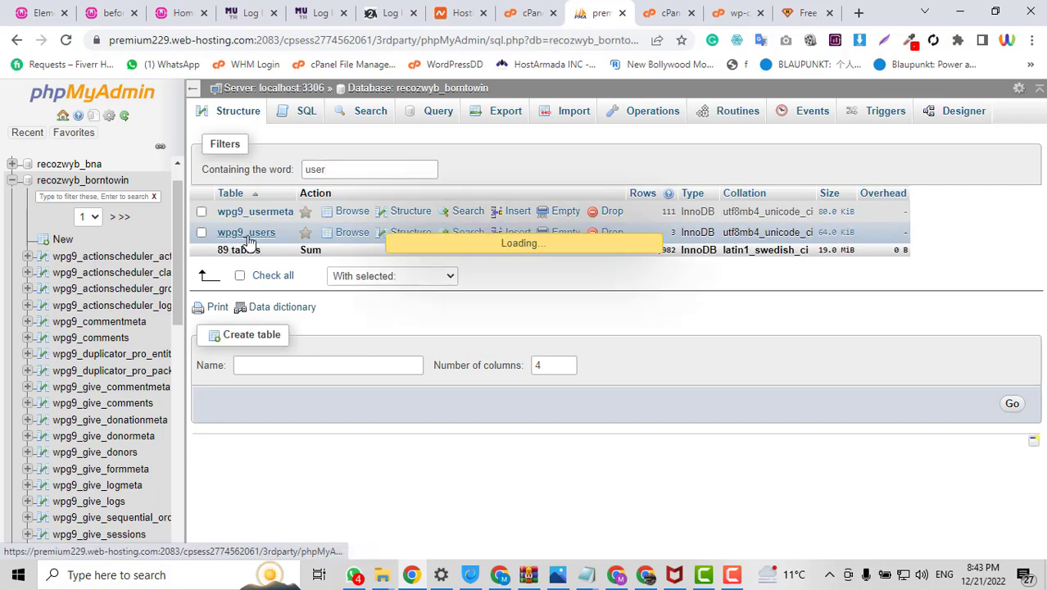
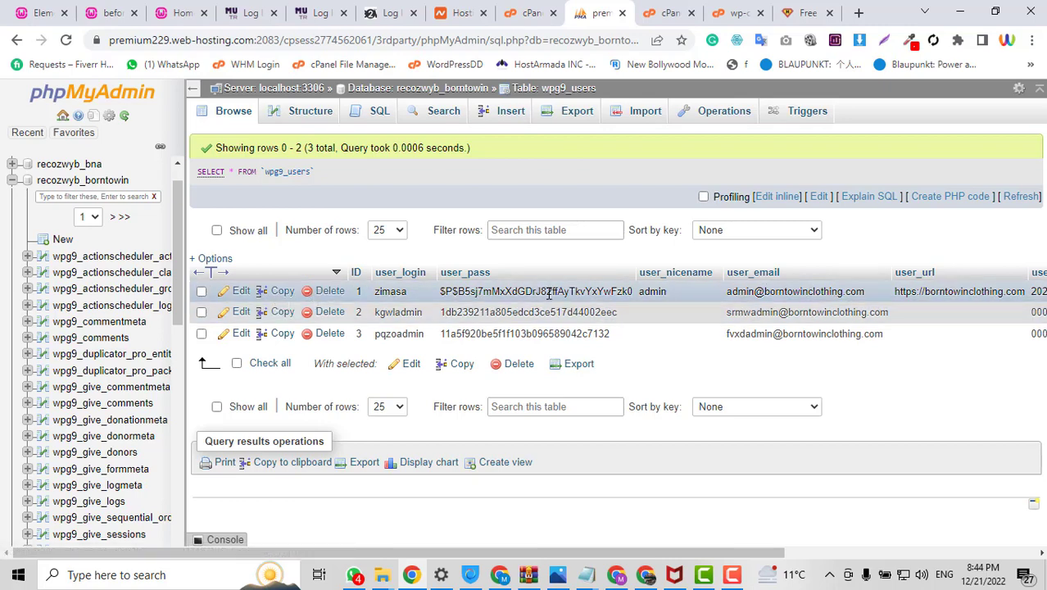
Step: Edit the user record with ID 1, set user_pass to a new password with the MD5 function, and save the record
{"action": "left_click", "coordinate": [240, 293]}
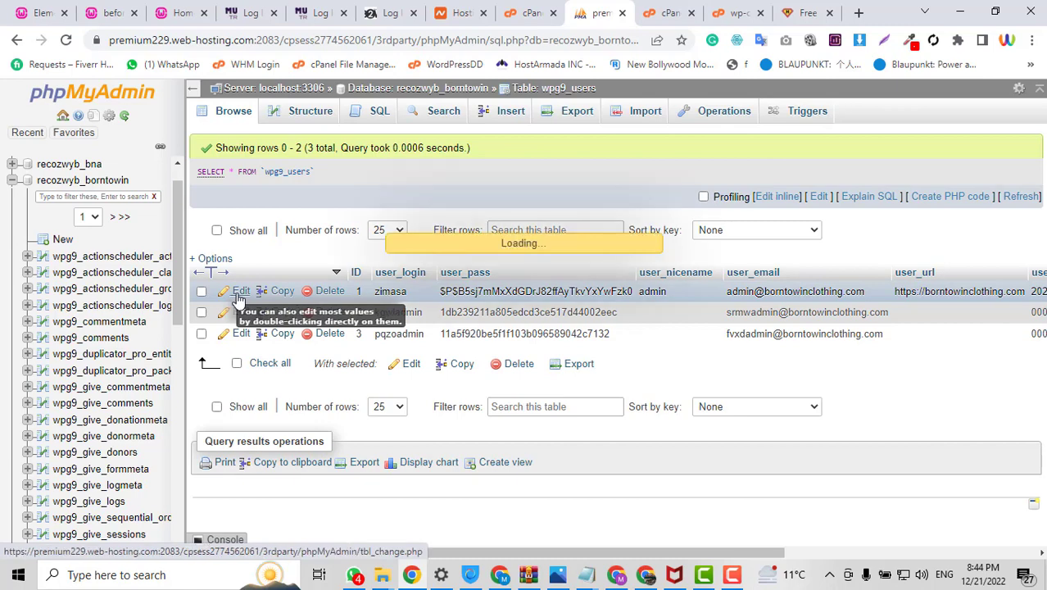
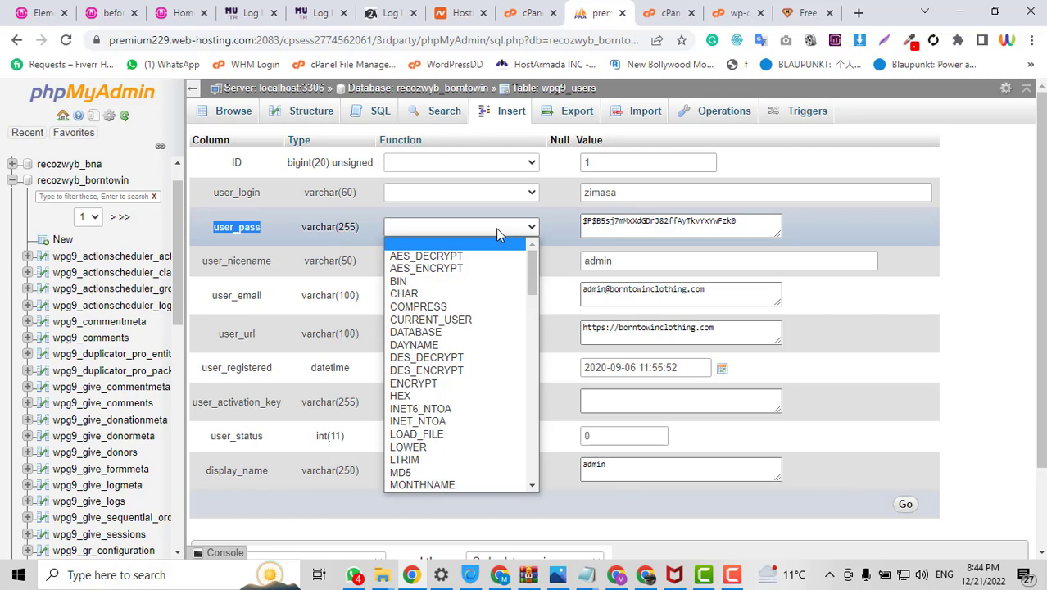
{"action": "left_click", "coordinate": [434, 474]}
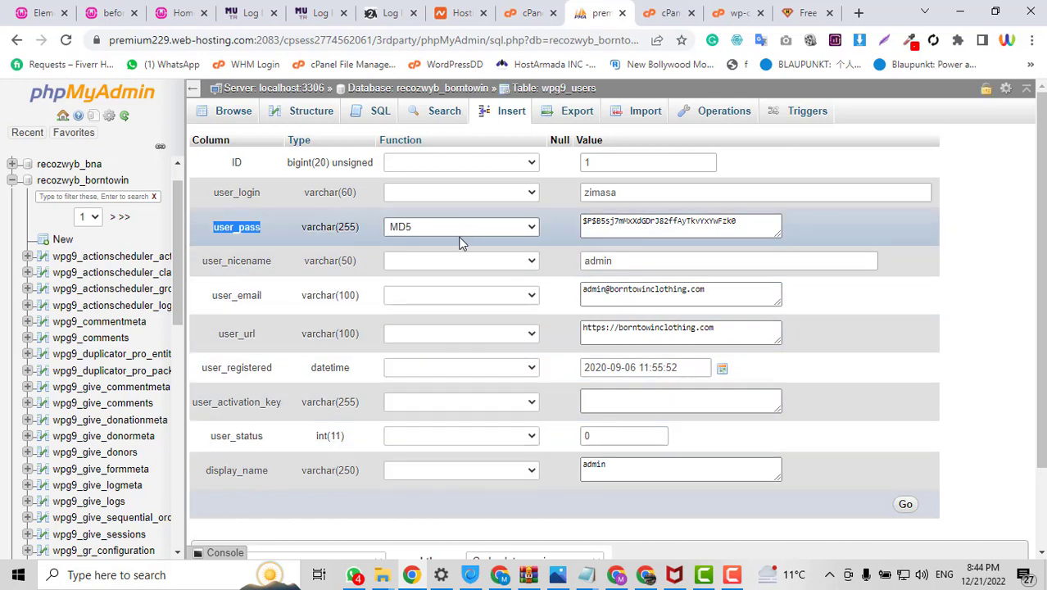
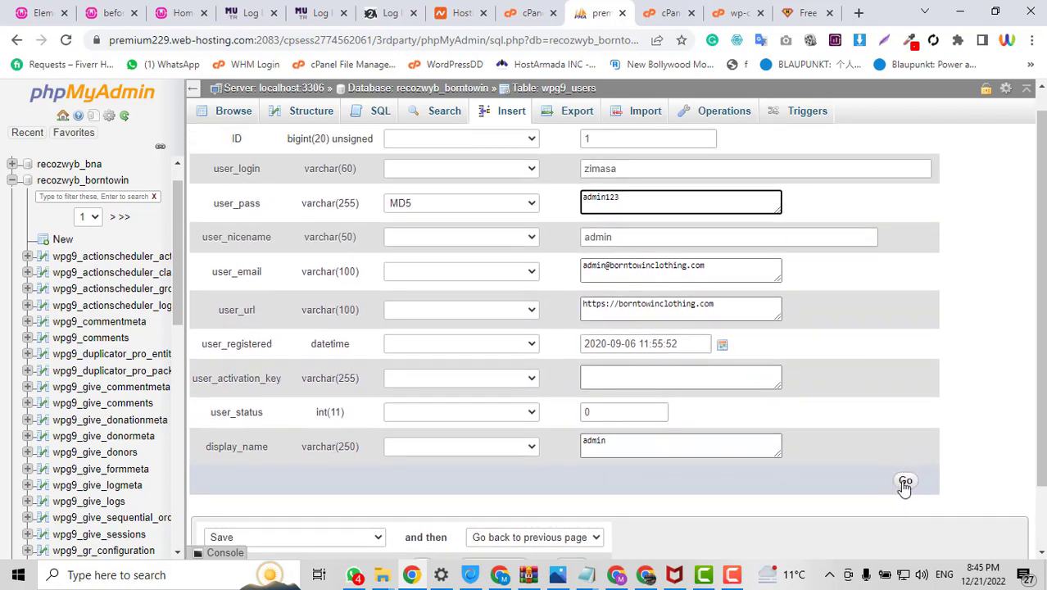
{"action": "left_click", "coordinate": [902, 481]}
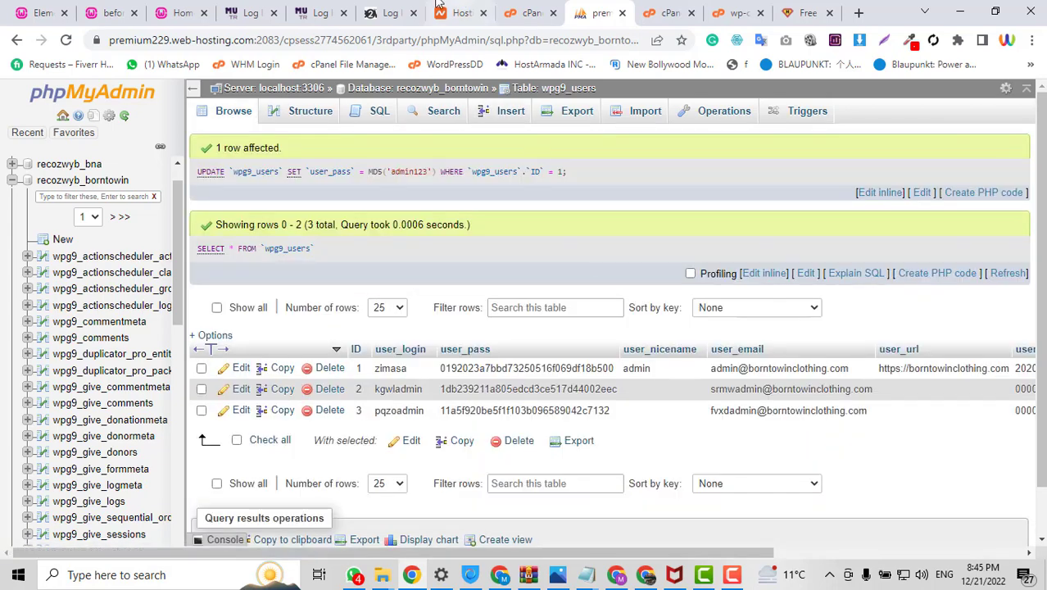
Step: Log in to the borntowinclothing.com WordPress admin with the saved username and the new account password
{"action": "left_click", "coordinate": [366, 11]}
{"action": "left_click", "coordinate": [486, 322]}
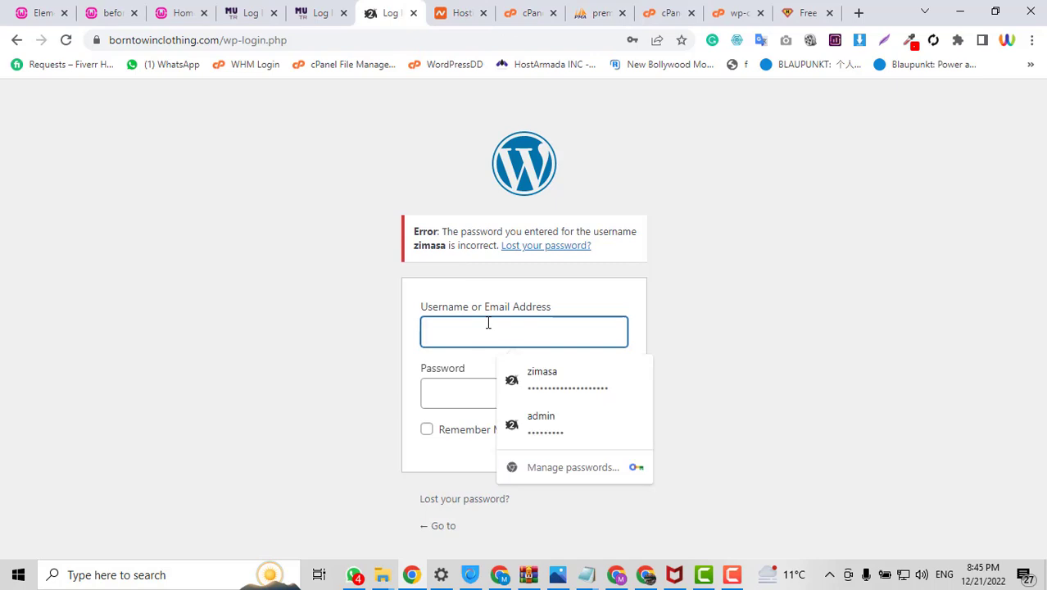
{"action": "left_click", "coordinate": [550, 377]}
{"action": "double_click", "coordinate": [594, 393]}
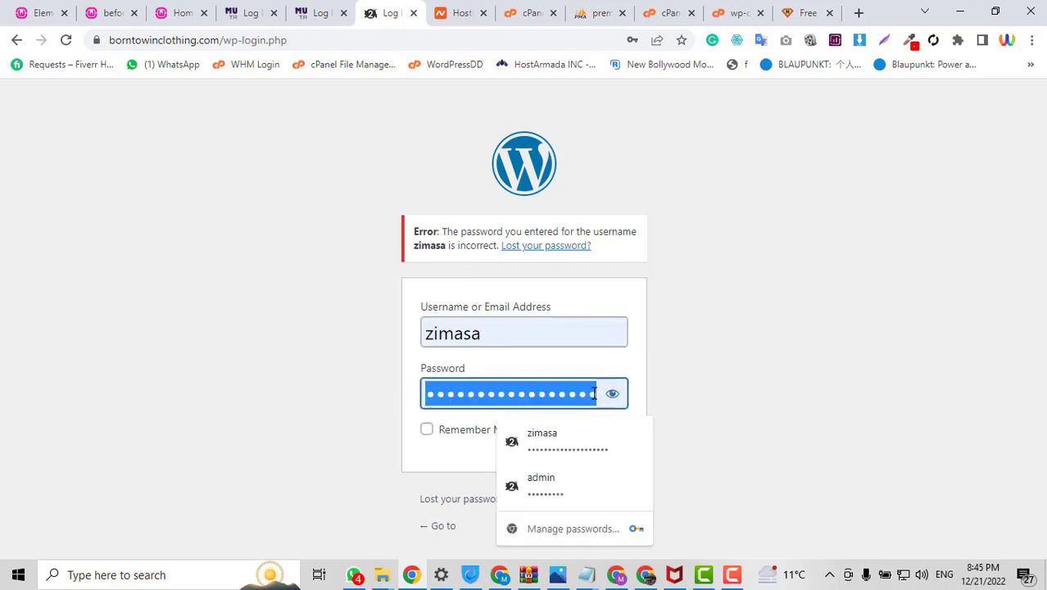
{"action": "left_click", "coordinate": [611, 394]}
{"action": "double_click", "coordinate": [500, 401]}
{"action": "type", "text": "a"}
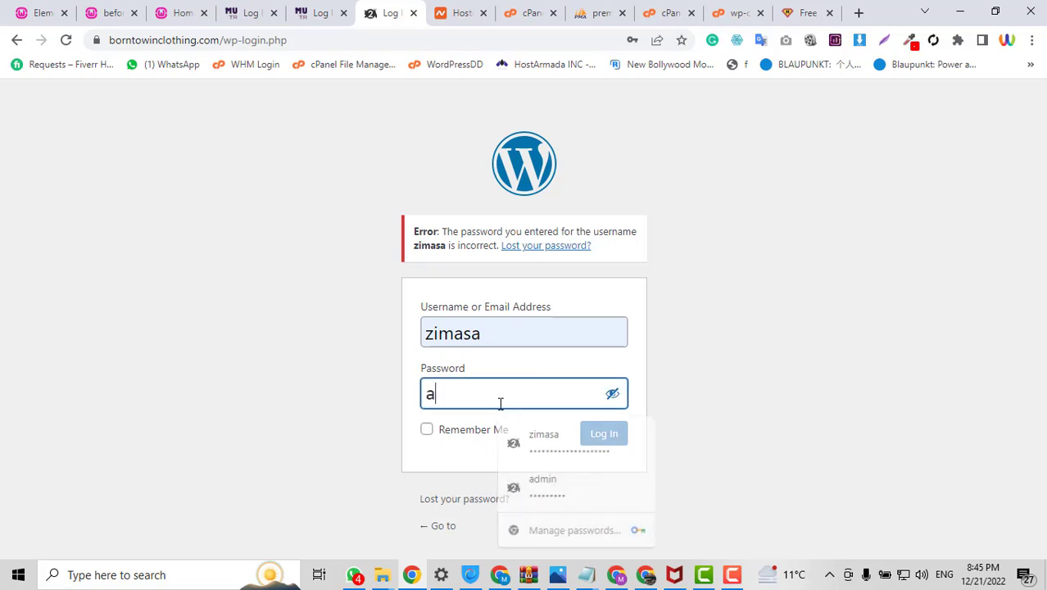
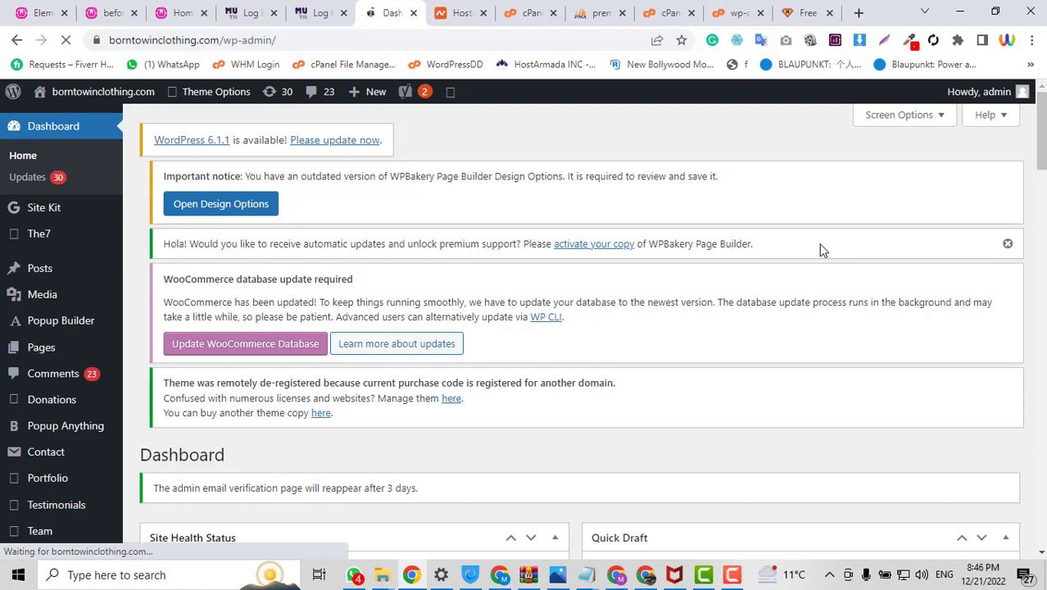
{"action": "scroll", "coordinate": [762, 358], "scroll_direction": "down", "scroll_amount": 3}
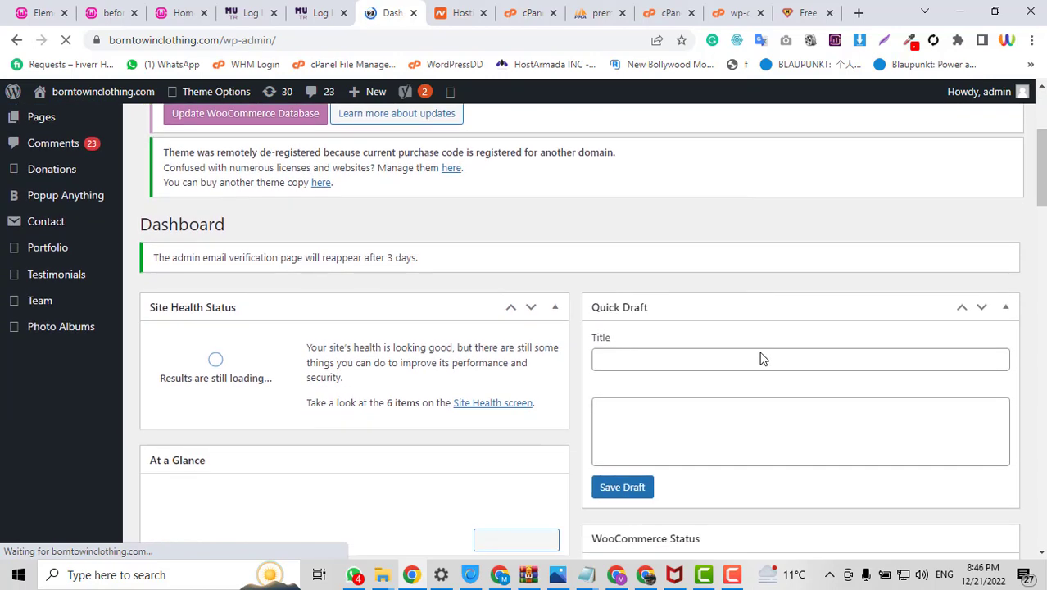
Step: Open the logged-in admin account's profile for editing
{"action": "scroll", "coordinate": [762, 358], "scroll_direction": "up", "scroll_amount": 2}
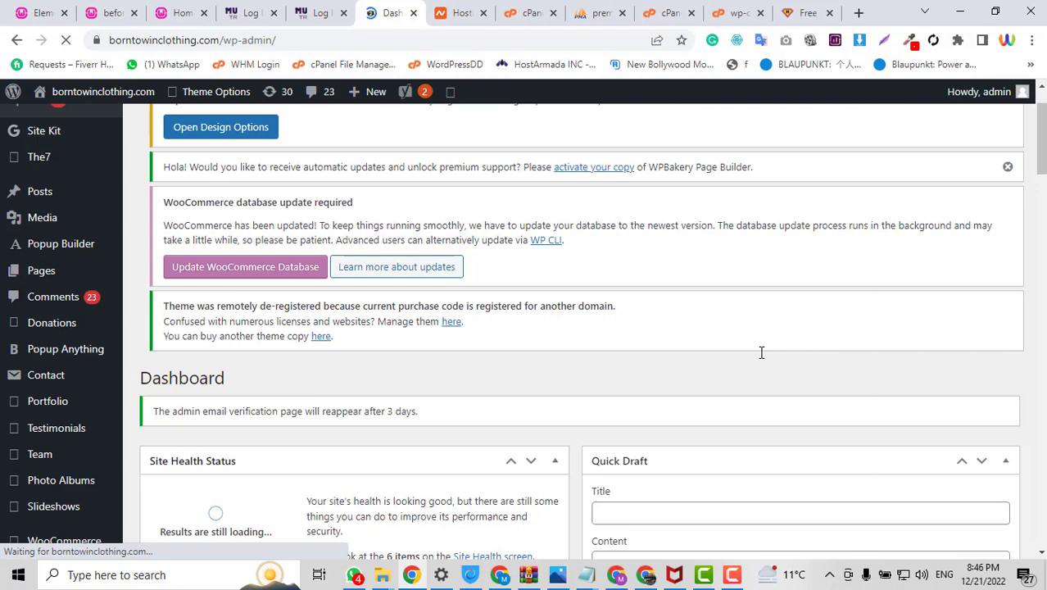
{"action": "scroll", "coordinate": [762, 352], "scroll_direction": "up", "scroll_amount": 1}
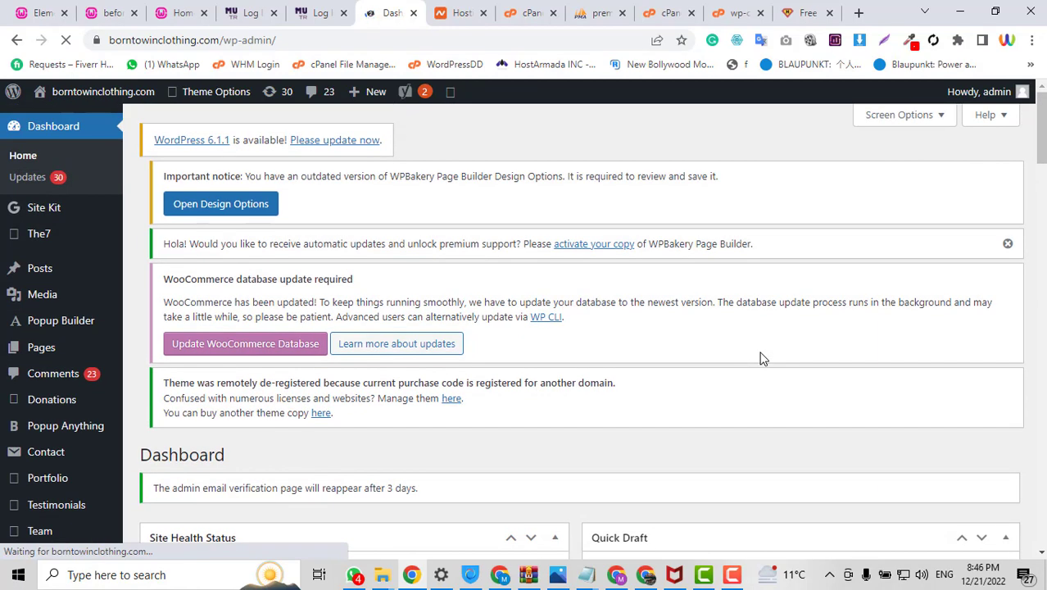
{"action": "mouse_move", "coordinate": [977, 98]}
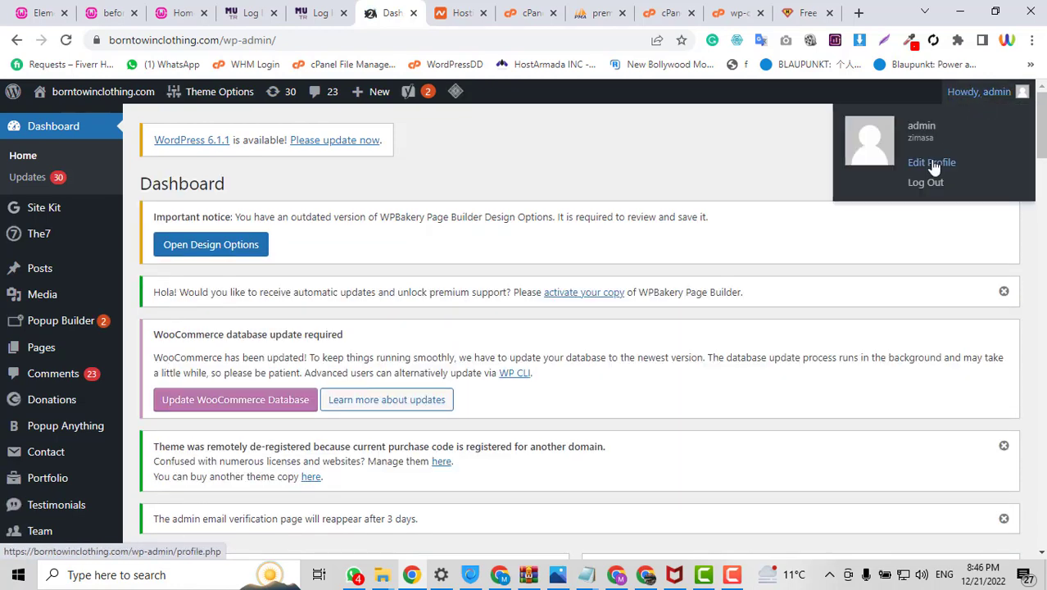
{"action": "left_click", "coordinate": [934, 164]}
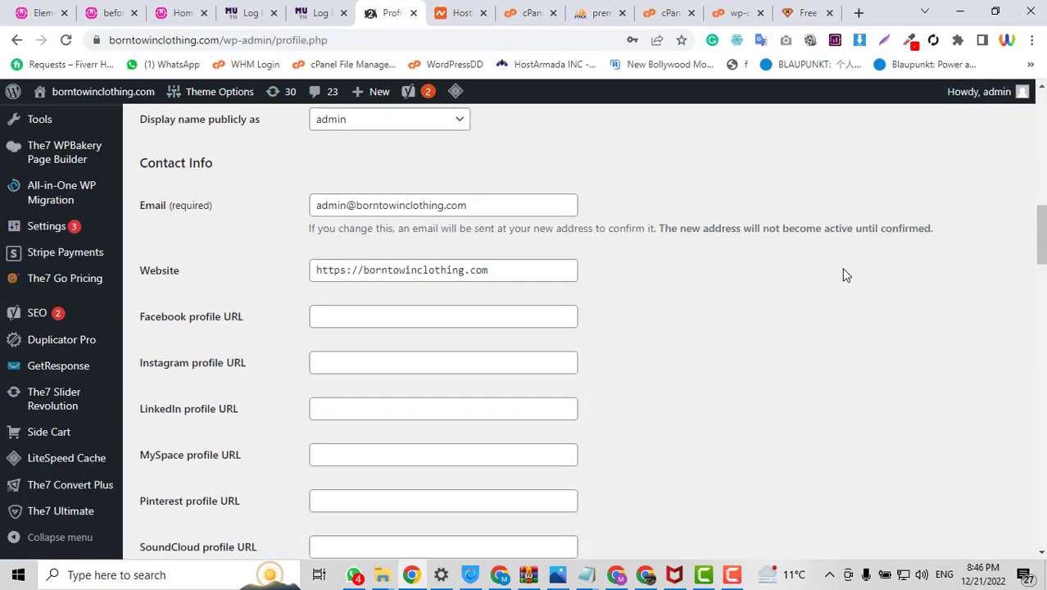
Step: Generate a new account password in the profile's Account Management section and select the whole password
{"action": "scroll", "coordinate": [843, 270], "scroll_direction": "down", "scroll_amount": 10}
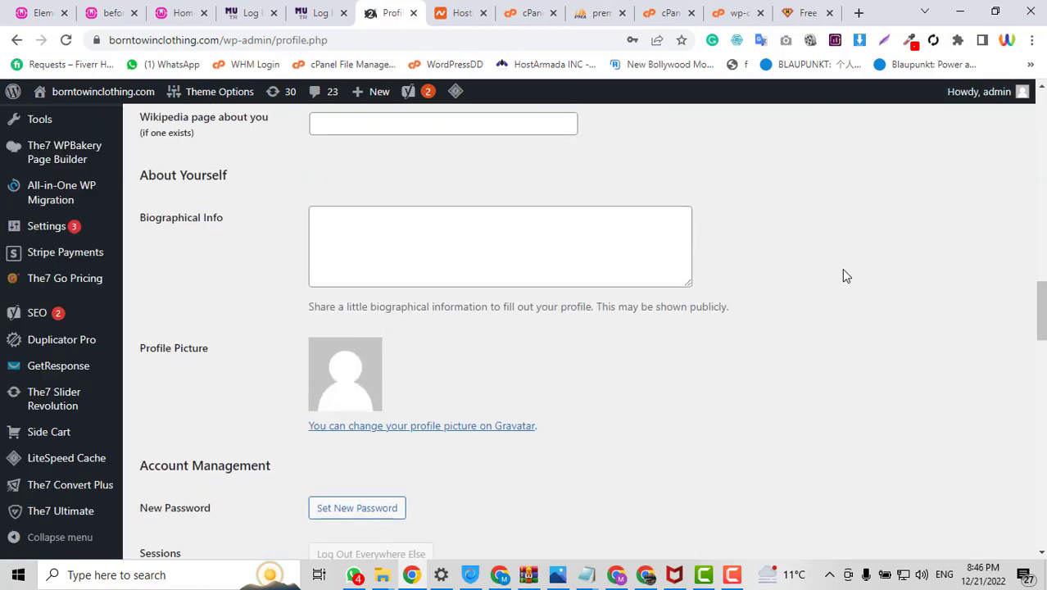
{"action": "scroll", "coordinate": [846, 275], "scroll_direction": "down", "scroll_amount": 1}
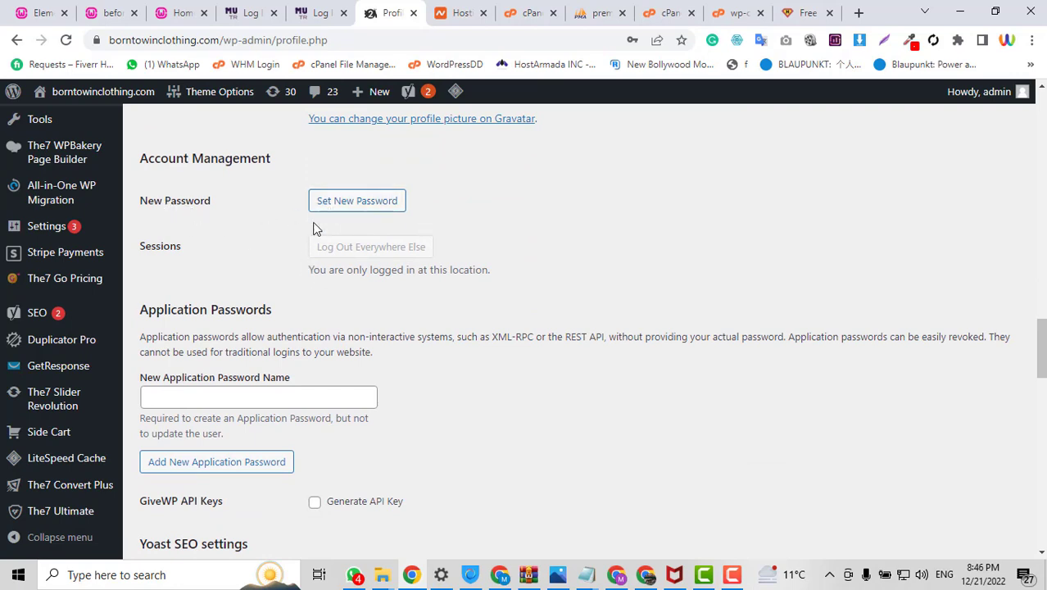
{"action": "left_click", "coordinate": [369, 202]}
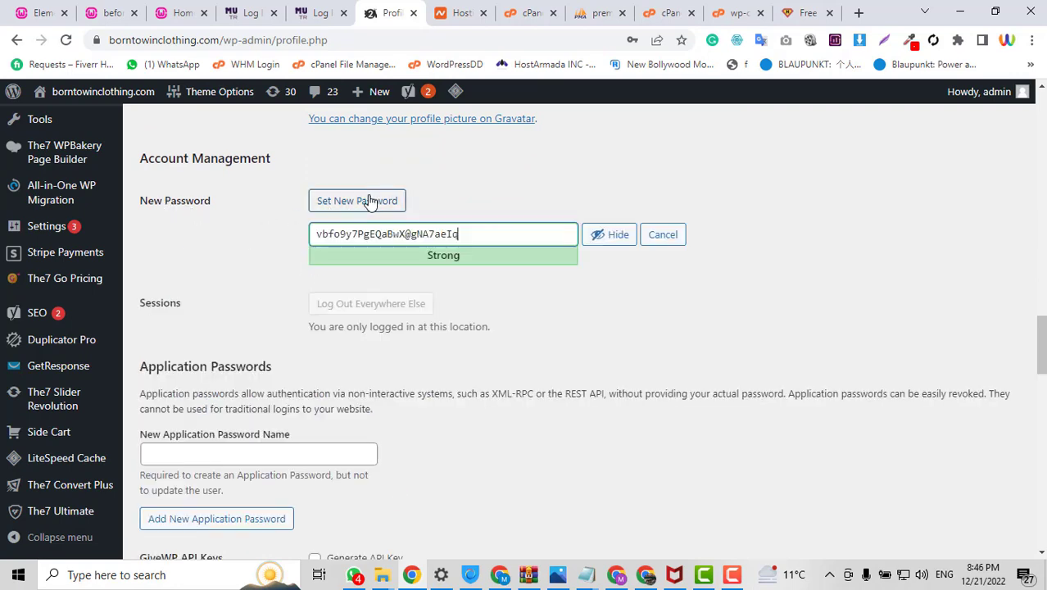
{"action": "triple_click", "coordinate": [503, 233]}
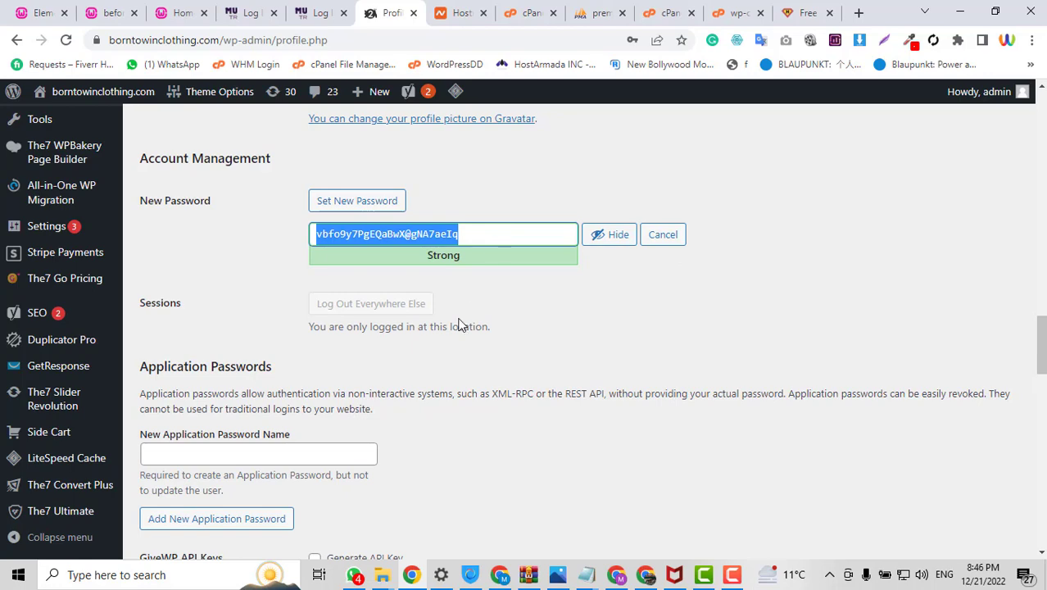
Step: Update the profile to save the new password
{"action": "scroll", "coordinate": [492, 200], "scroll_direction": "down", "scroll_amount": 1}
{"action": "scroll", "coordinate": [492, 200], "scroll_direction": "down", "scroll_amount": 8}
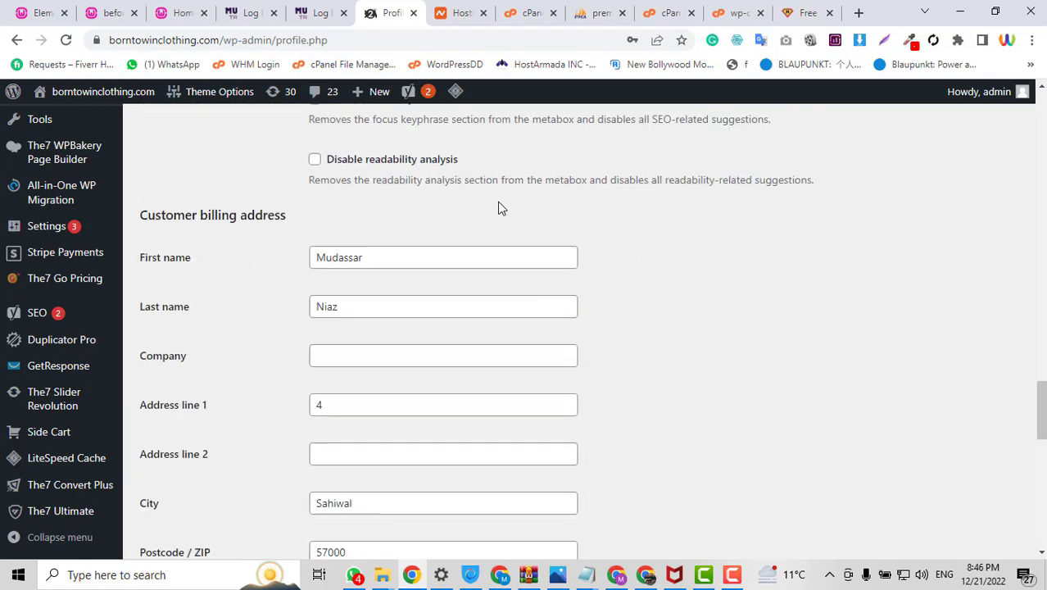
{"action": "scroll", "coordinate": [500, 206], "scroll_direction": "down", "scroll_amount": 7}
{"action": "scroll", "coordinate": [499, 203], "scroll_direction": "up", "scroll_amount": 2}
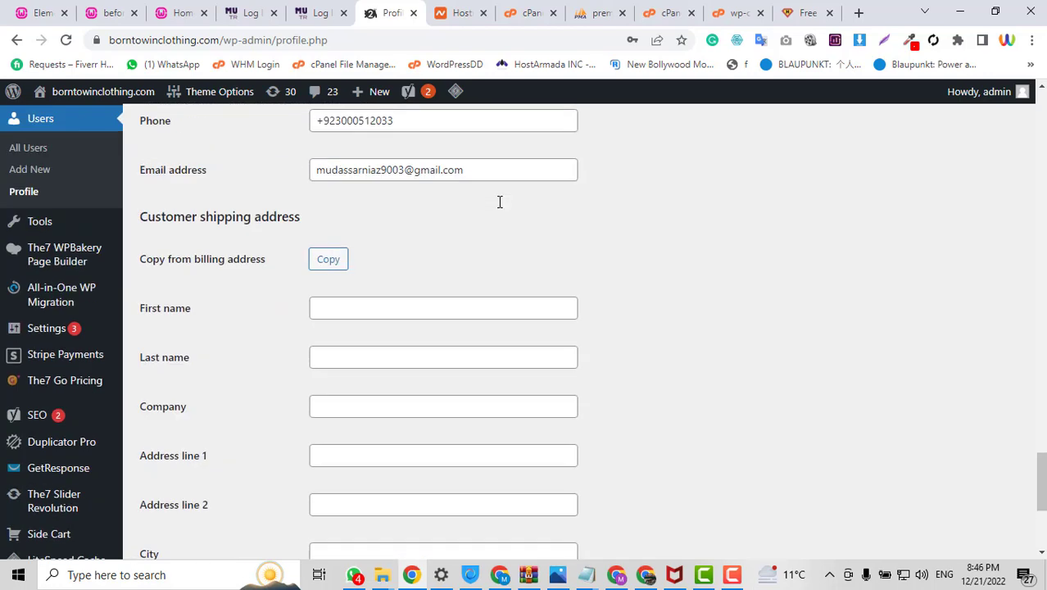
{"action": "scroll", "coordinate": [500, 201], "scroll_direction": "down", "scroll_amount": 4}
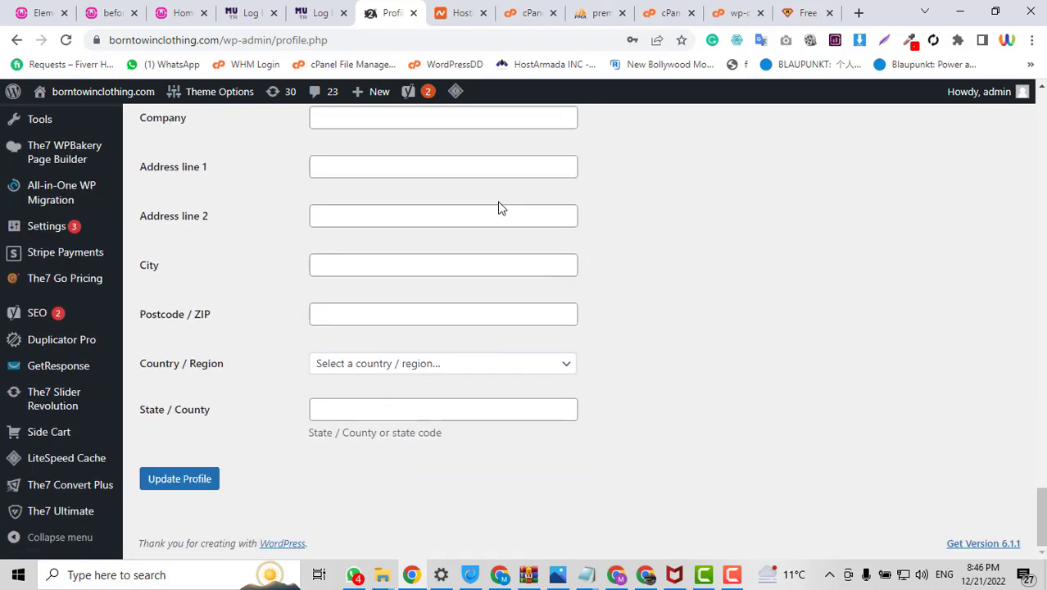
{"action": "left_click", "coordinate": [169, 483]}
{"action": "scroll", "coordinate": [655, 479], "scroll_direction": "up", "scroll_amount": 3}
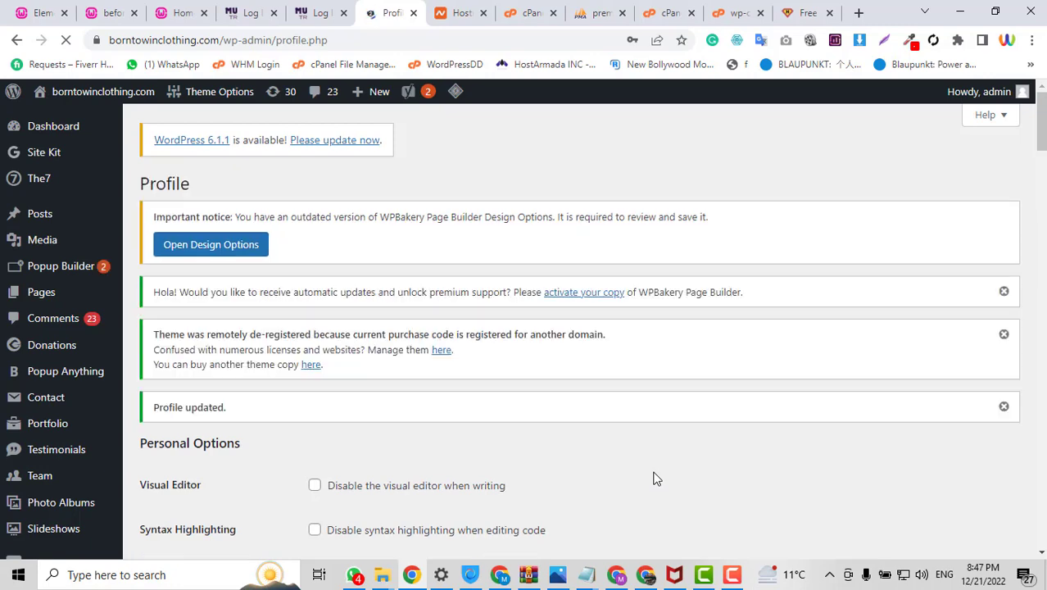
Step: Review the profile's name and contact fields, and open the list of all users to examine the site's accounts
{"action": "scroll", "coordinate": [654, 479], "scroll_direction": "down", "scroll_amount": 5}
{"action": "scroll", "coordinate": [654, 477], "scroll_direction": "down", "scroll_amount": 4}
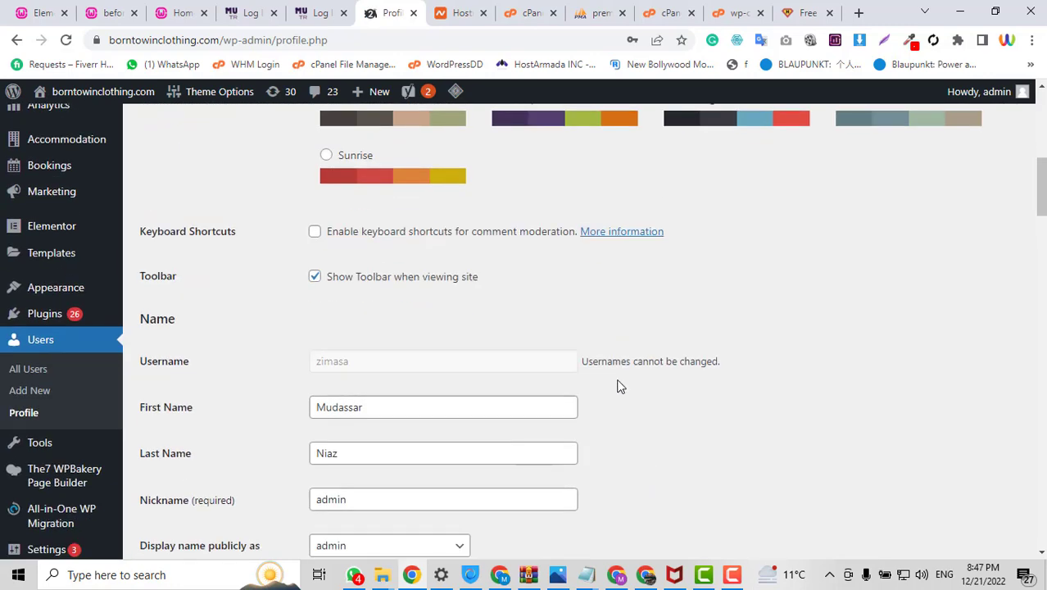
{"action": "scroll", "coordinate": [620, 387], "scroll_direction": "down", "scroll_amount": 2}
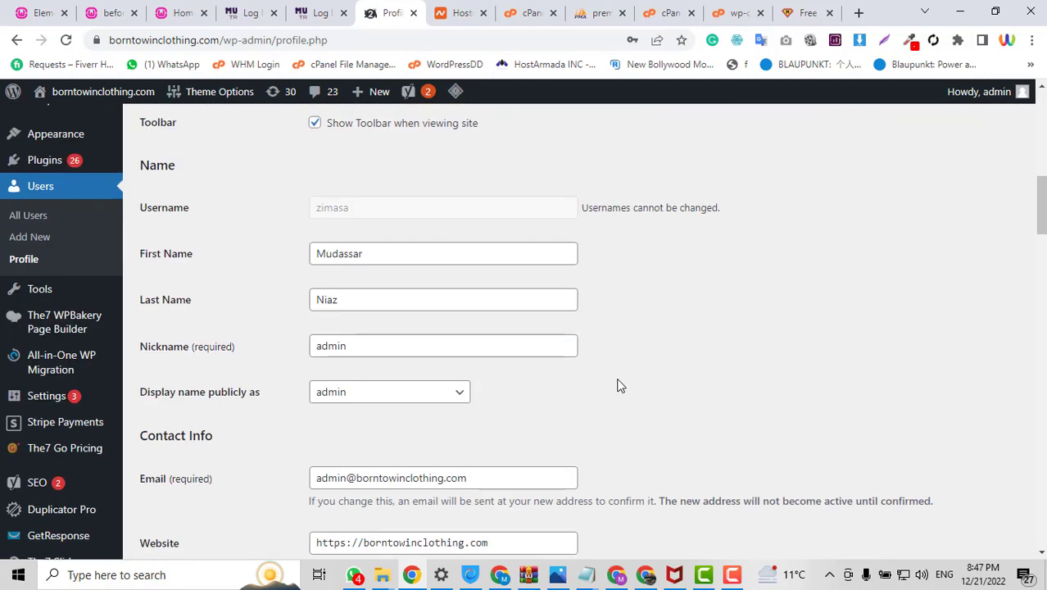
{"action": "left_click", "coordinate": [53, 218]}
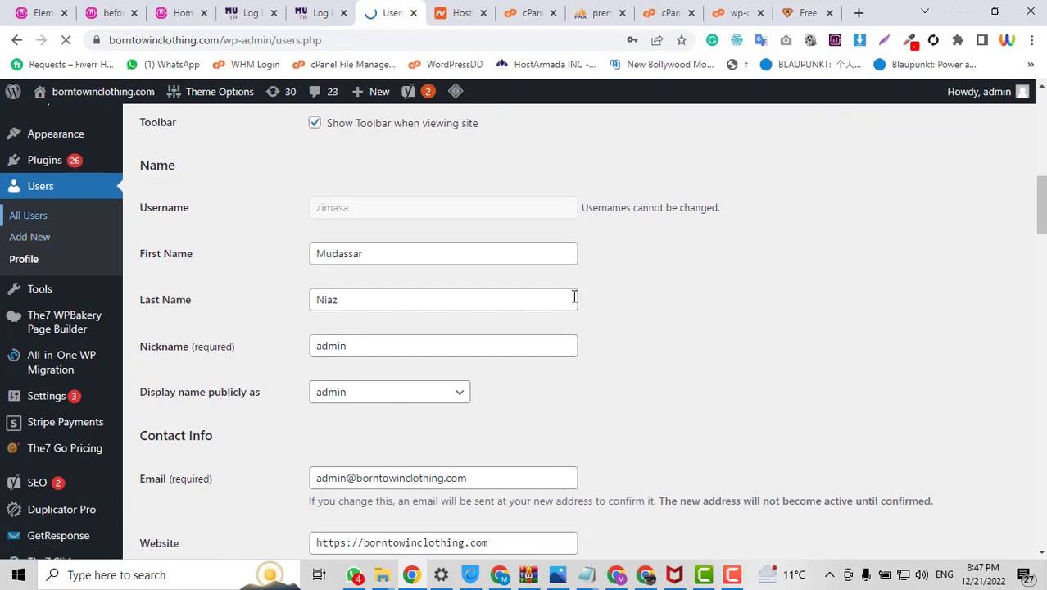
{"action": "scroll", "coordinate": [574, 298], "scroll_direction": "down", "scroll_amount": 2}
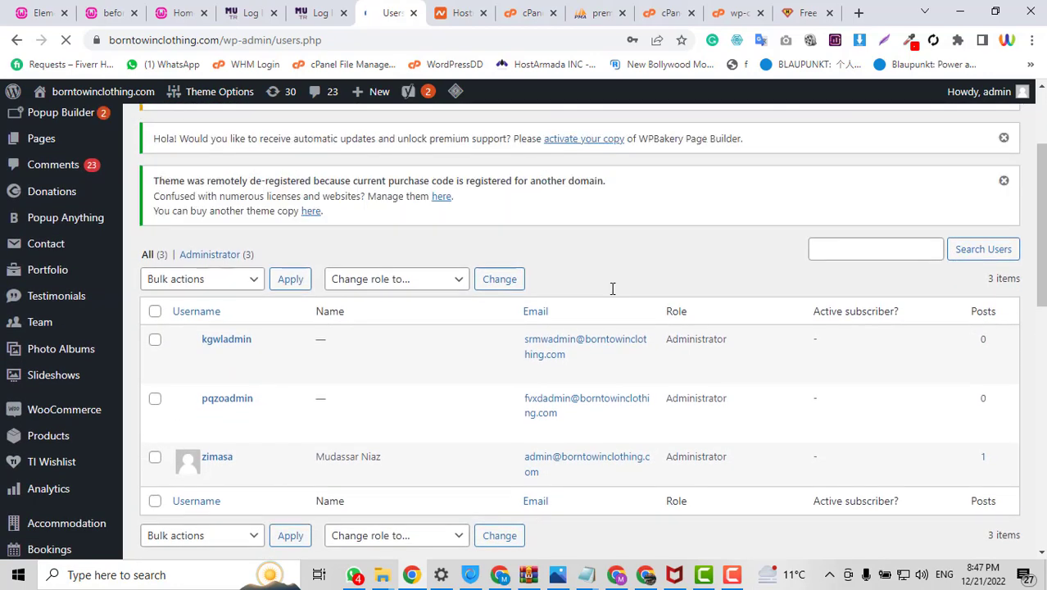